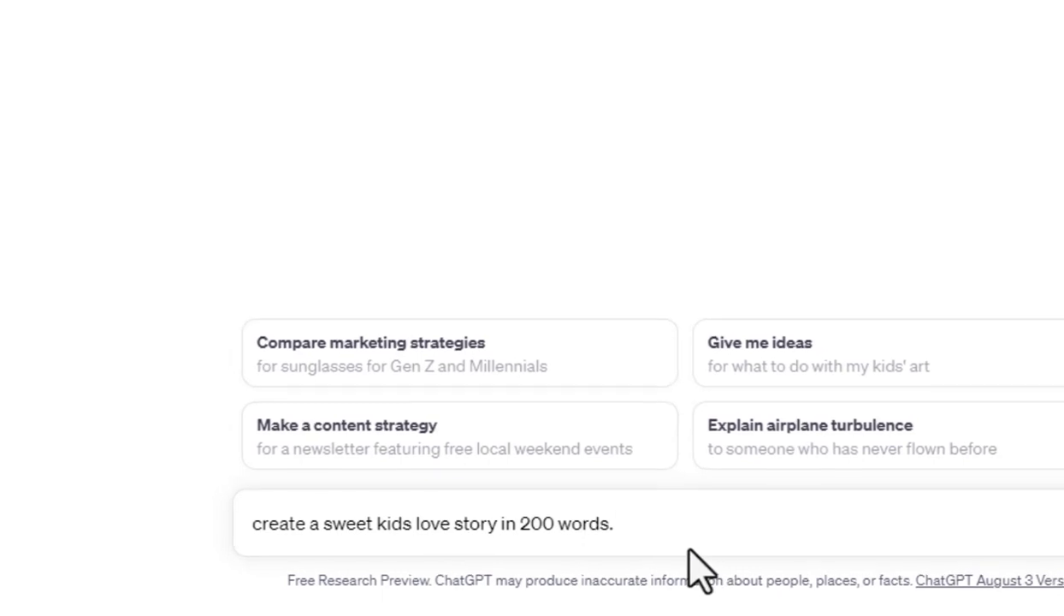
- Send the Timmy and Lily candy-store story request, then ask ChatGPT for separate scenes with image prompts
click(890, 560)
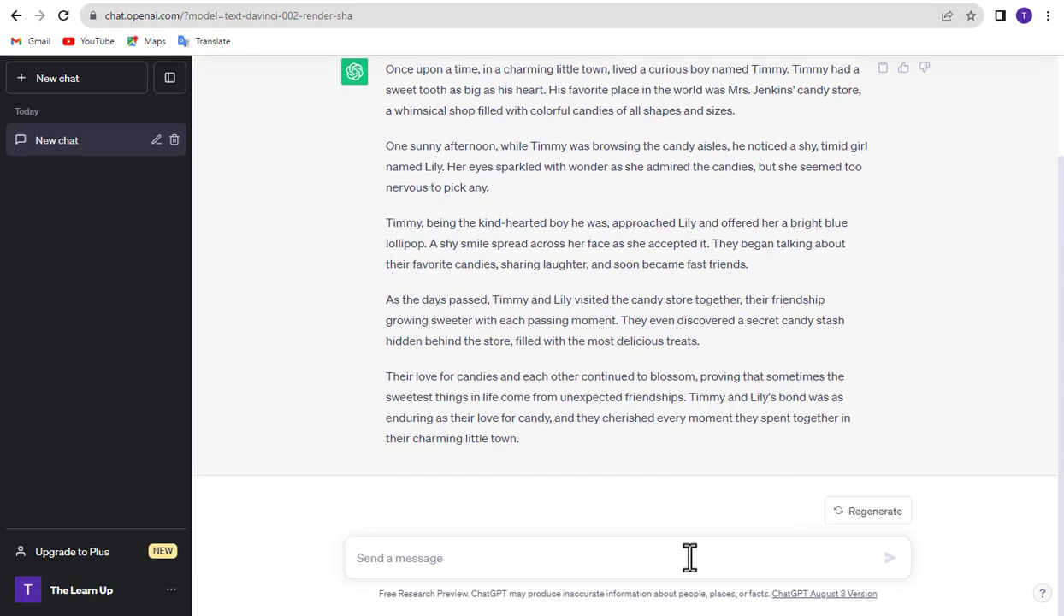
text(Make them separate scenes and create prompt to generate image for every scenes.)
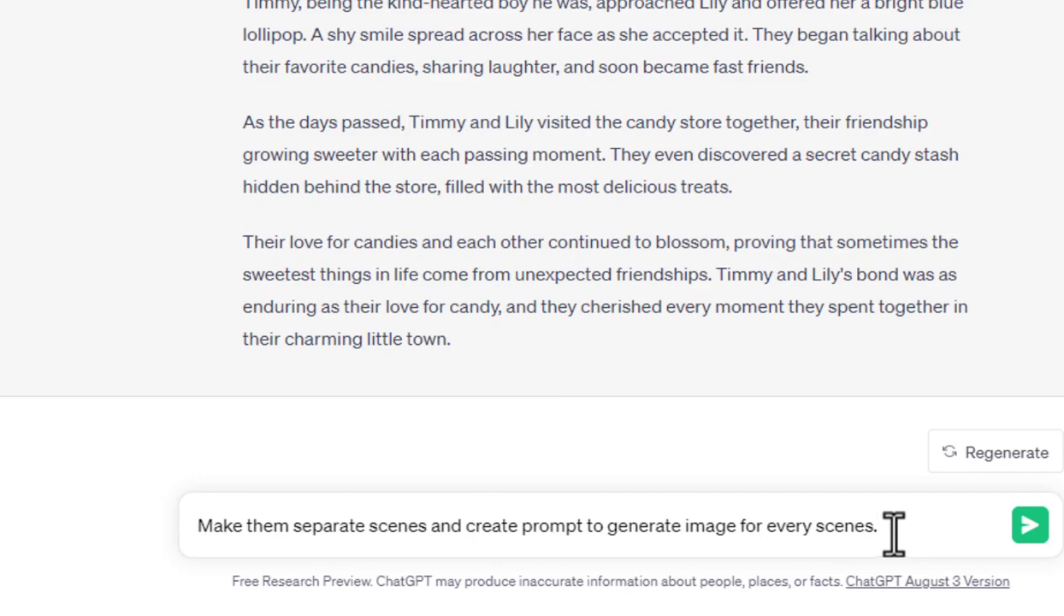
click(1030, 525)
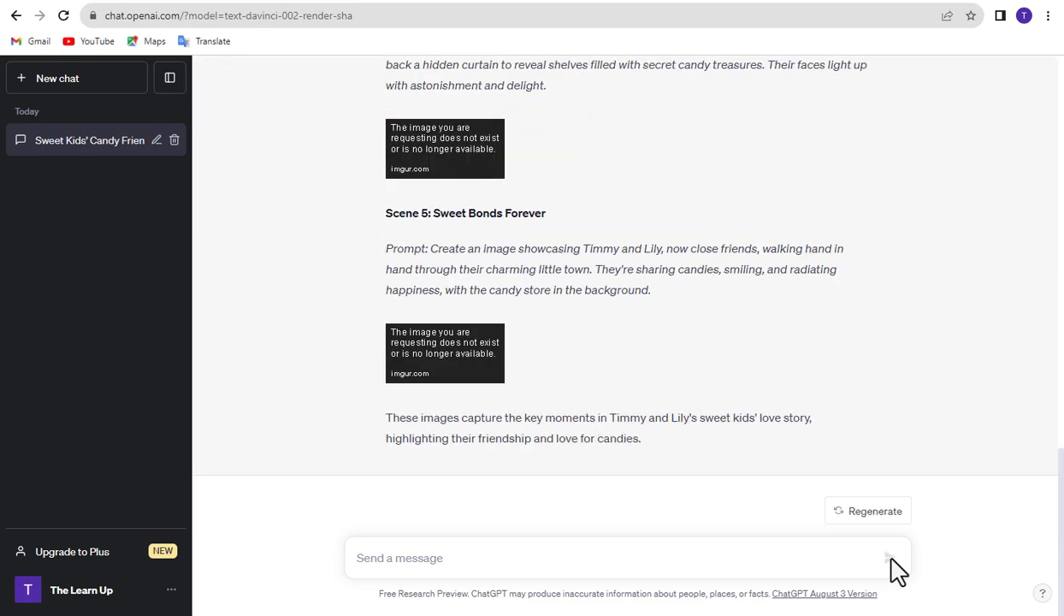
scroll(772, 394, up, 10)
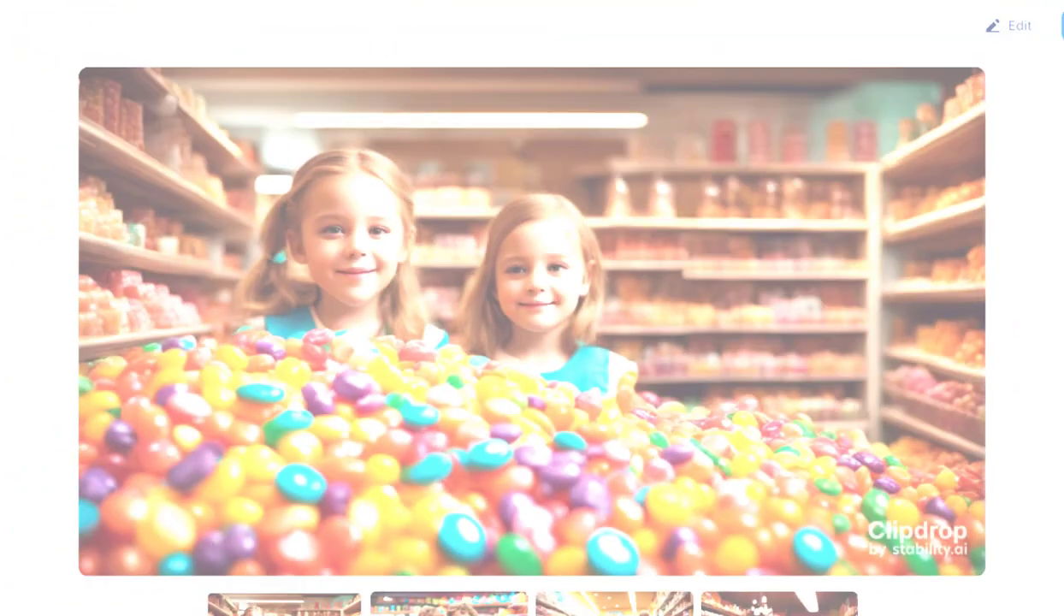
- Preview several sample candy-shop images, then search Google for 'clipdrop ai'
click(453, 565)
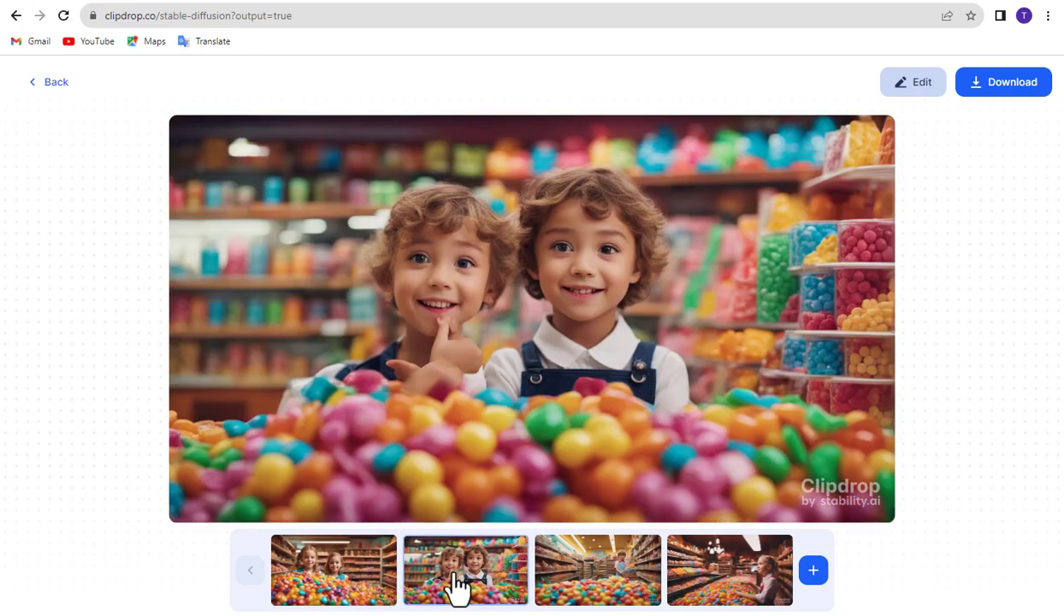
click(595, 577)
click(730, 570)
click(564, 595)
click(496, 599)
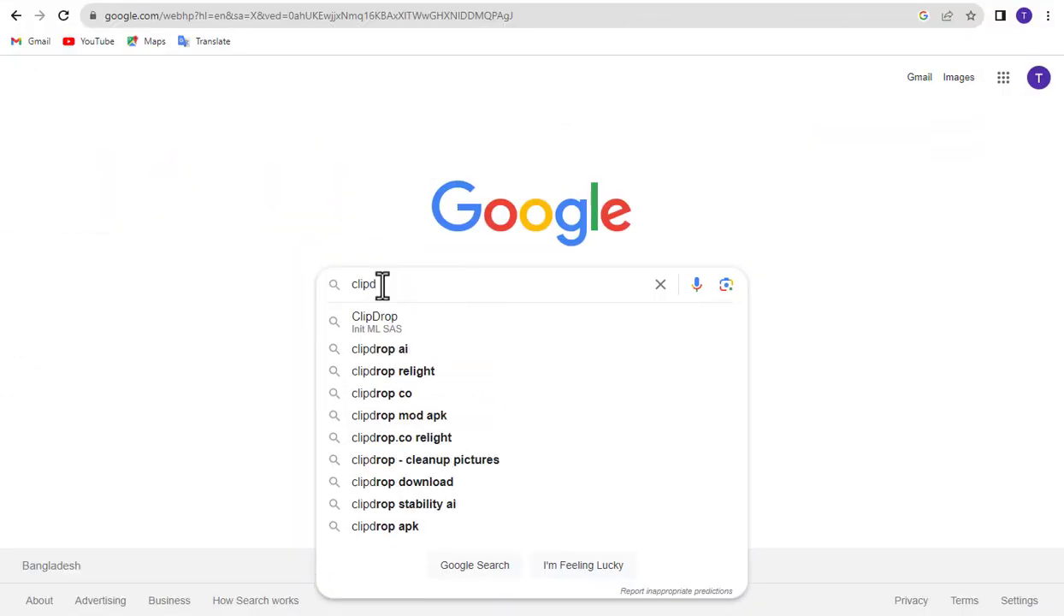
text(op ai)
key(Return)
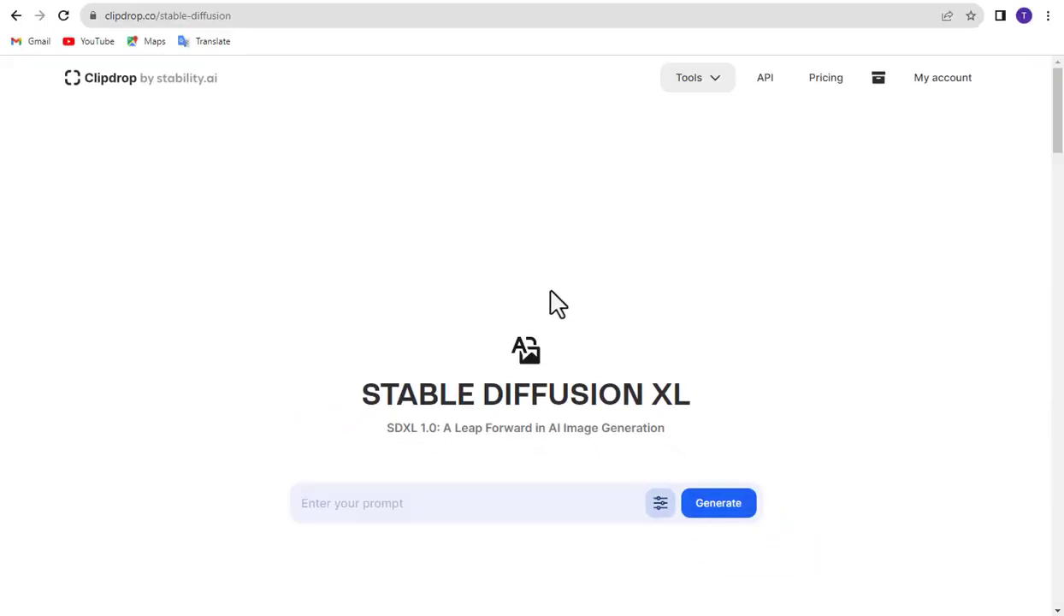
- Open Stable Diffusion XL and paste ChatGPT's Scene 1 candy-store prompt into its prompt box
click(712, 81)
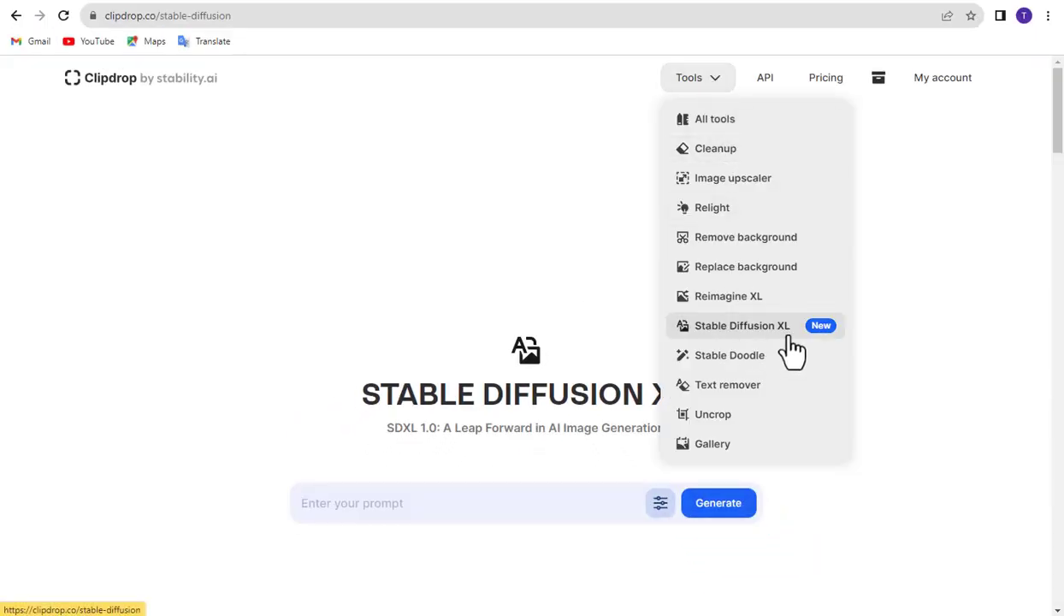
click(727, 325)
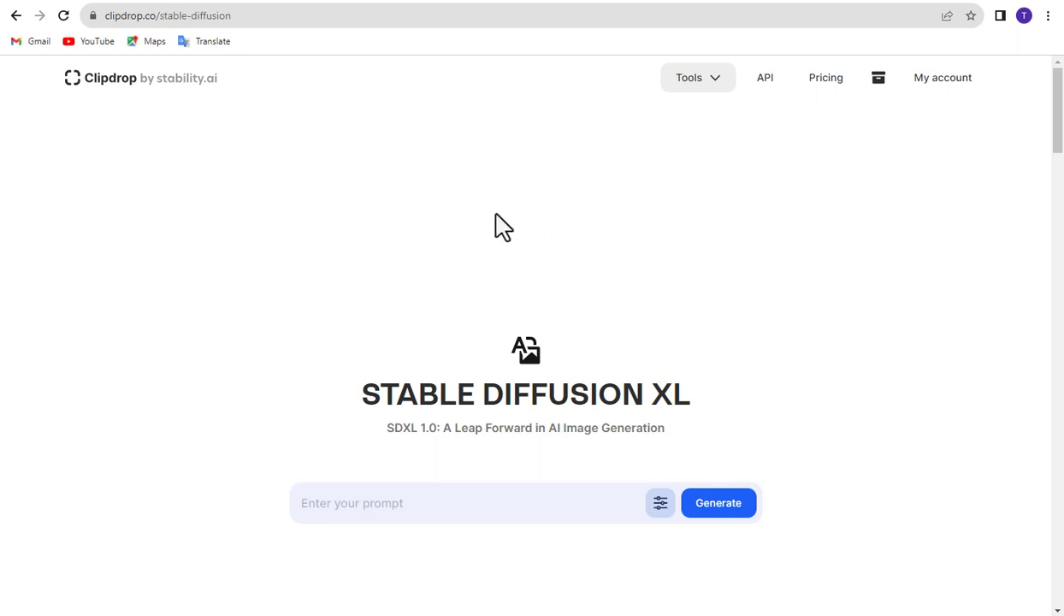
click(108, 5)
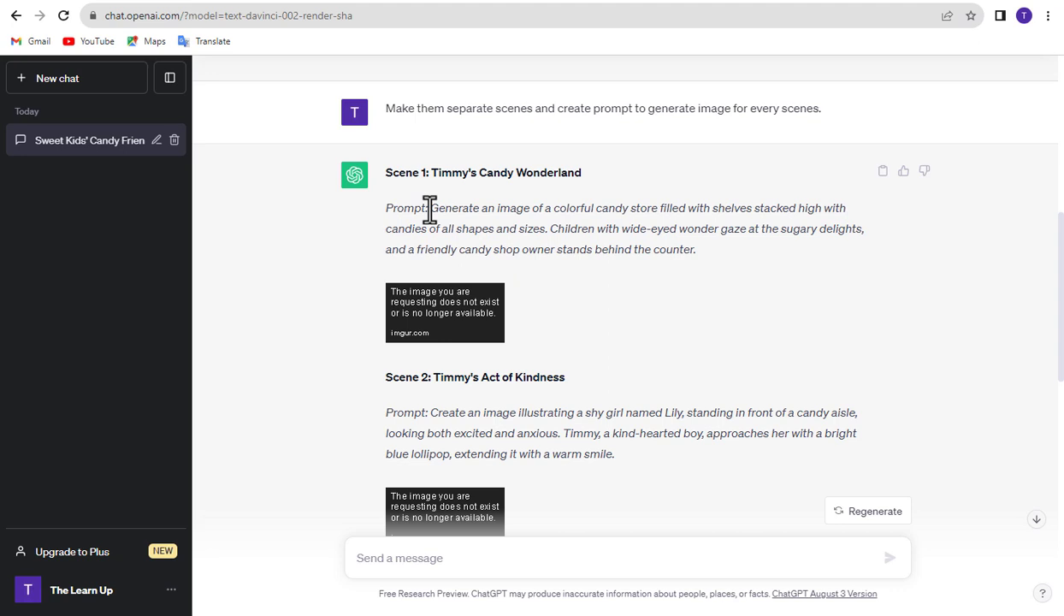
drag(429, 209, 663, 233)
key(ctrl+c)
click(295, 4)
right_click(363, 504)
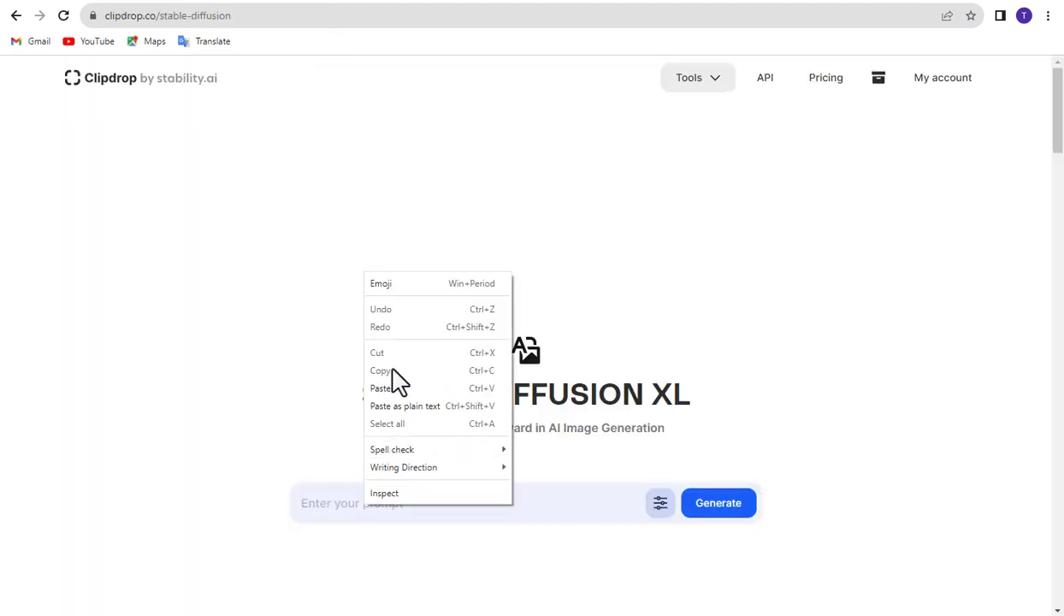
click(397, 383)
scroll(599, 393, down, 2)
- Set the aspect ratio to Widescreen (16:9) and generate the Scene 1 images
click(667, 387)
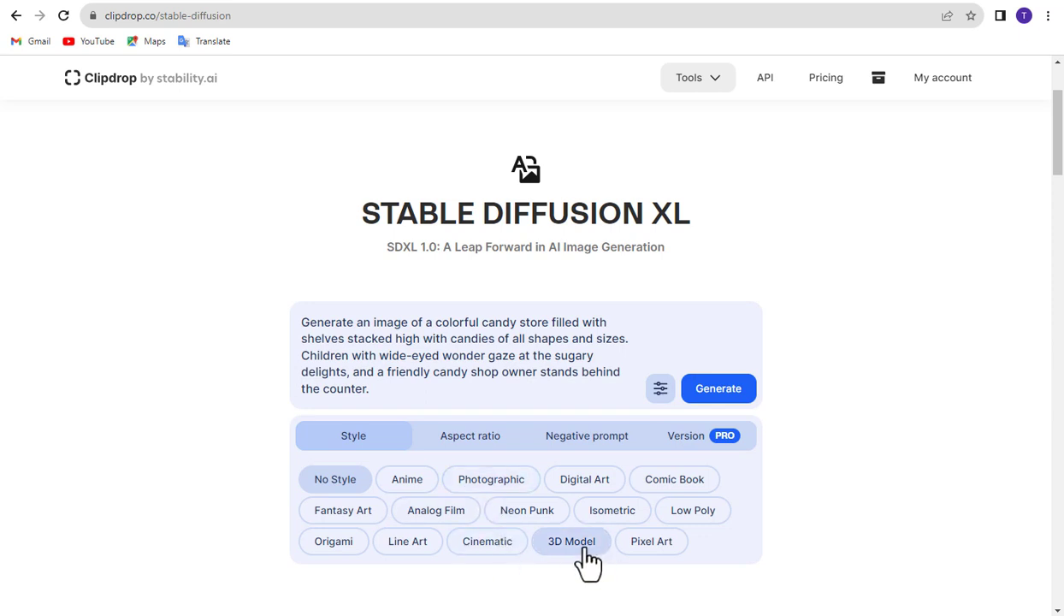
click(463, 441)
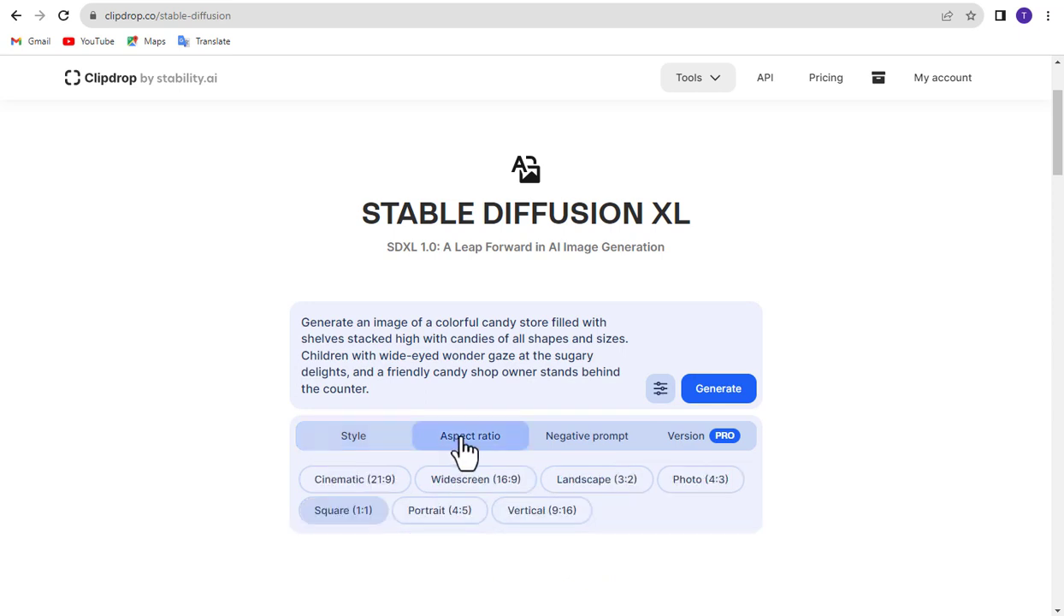
click(474, 489)
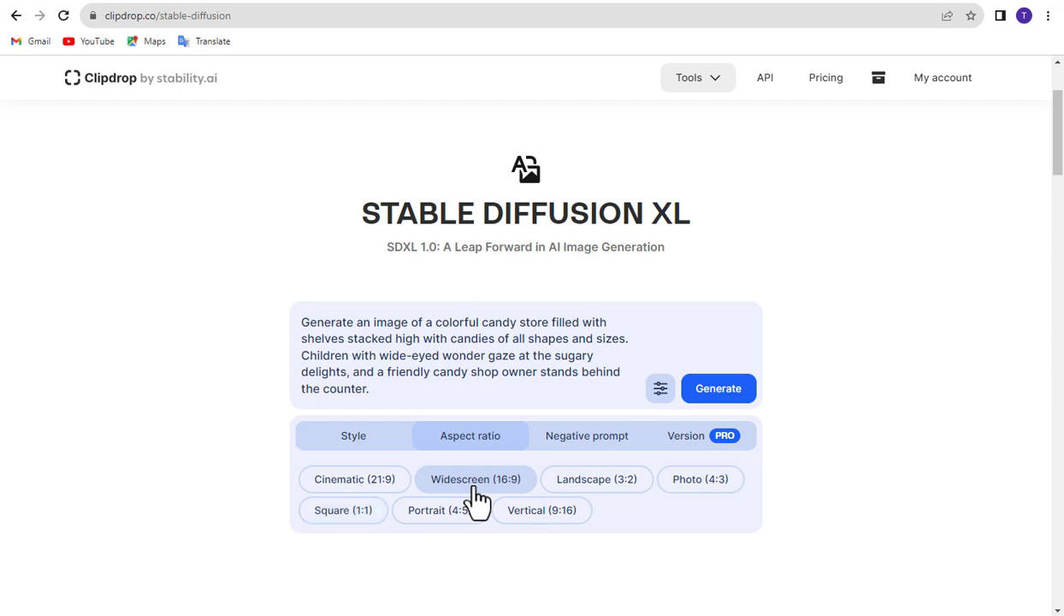
click(579, 453)
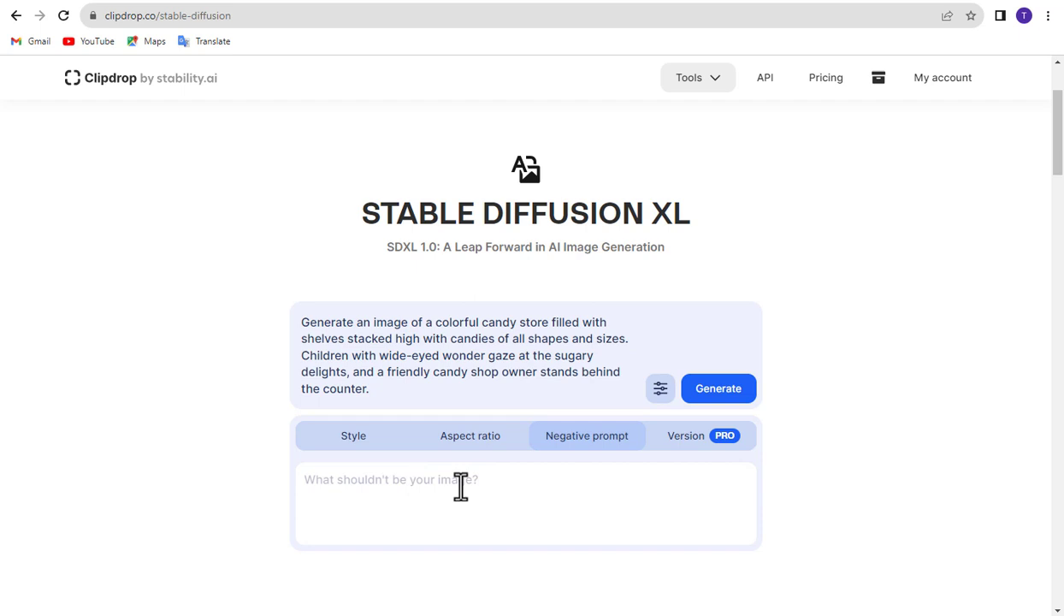
click(717, 393)
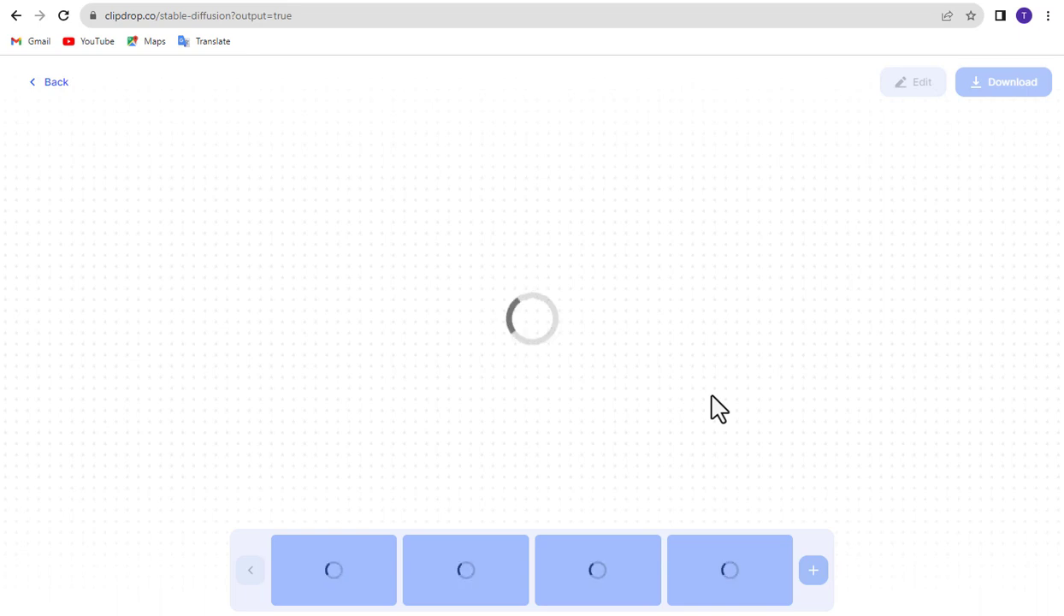
- Dismiss the subscription offer and preview the four first-batch candy-shop images
click(527, 347)
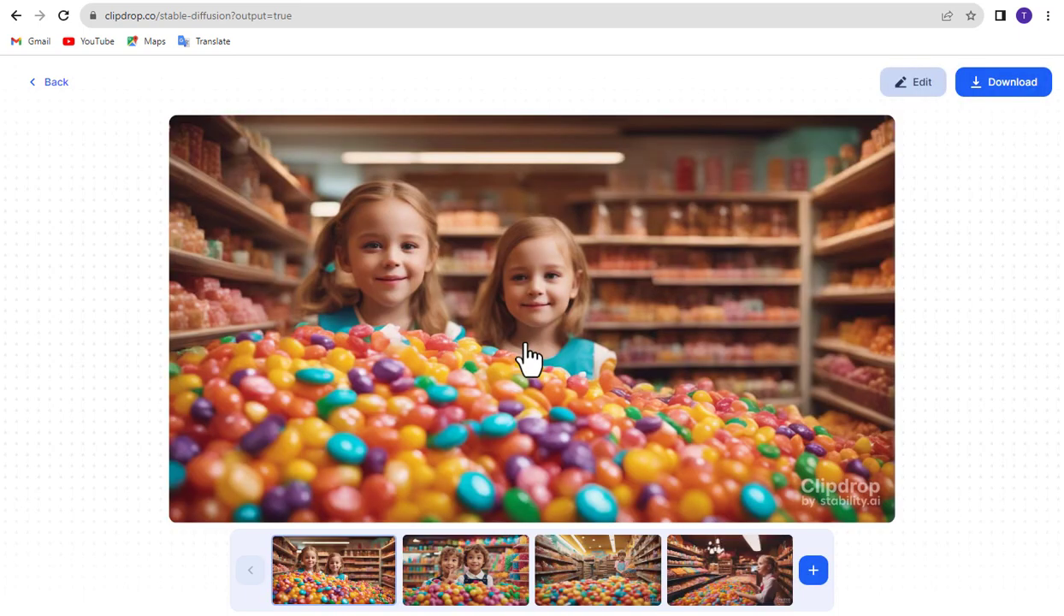
click(458, 589)
click(582, 587)
click(736, 571)
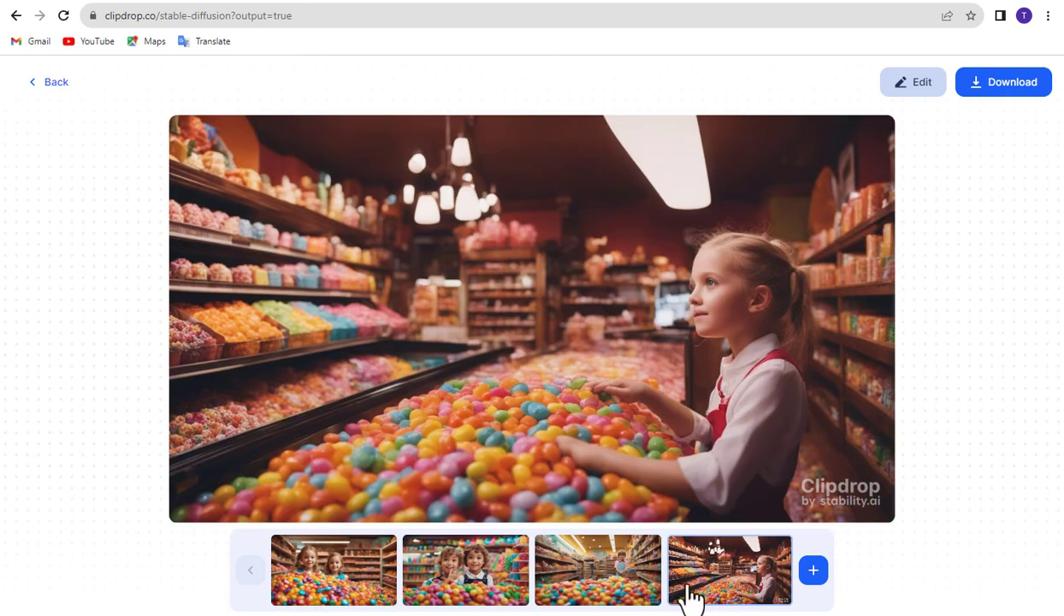
click(571, 597)
click(495, 599)
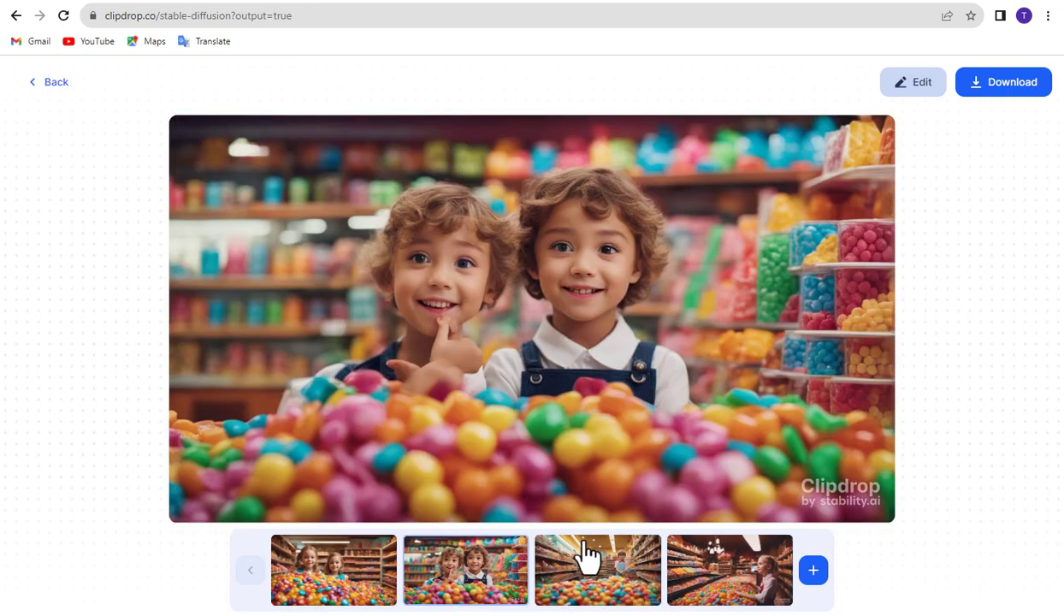
- Generate a second batch from the same prompt and compare it, settling on the candy-counter image
click(813, 573)
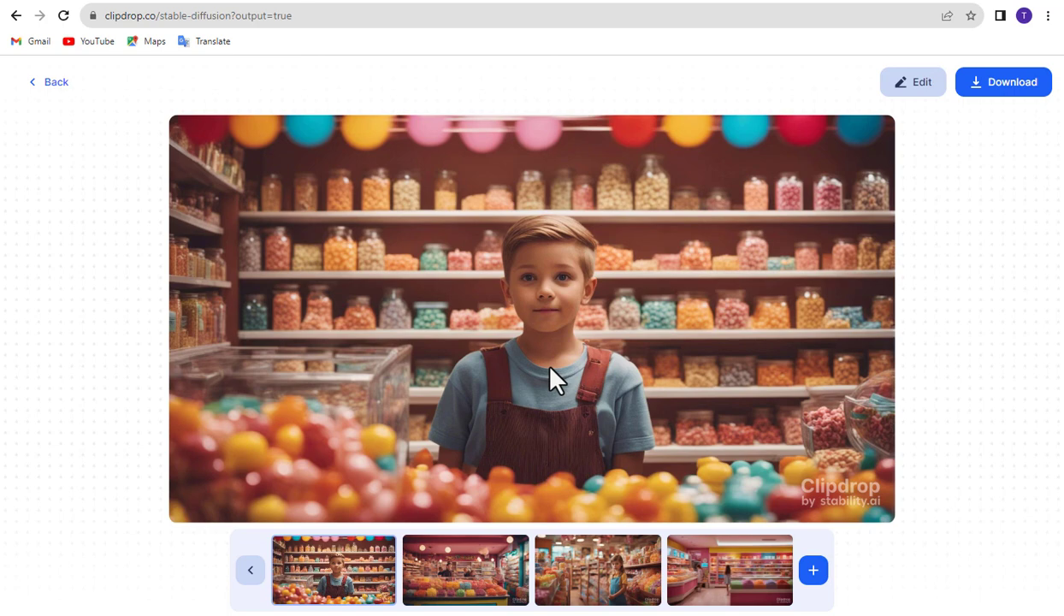
click(472, 575)
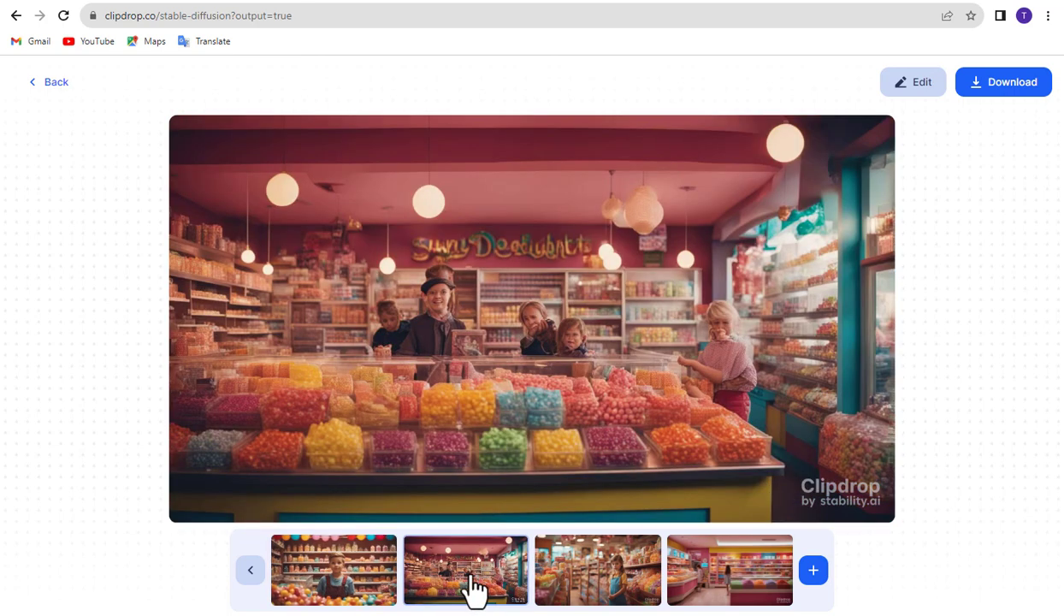
click(616, 591)
click(737, 589)
click(487, 571)
- Erase the Clipdrop watermark from the candy-counter image's bottom-right corner using Cleanup
click(910, 86)
click(828, 182)
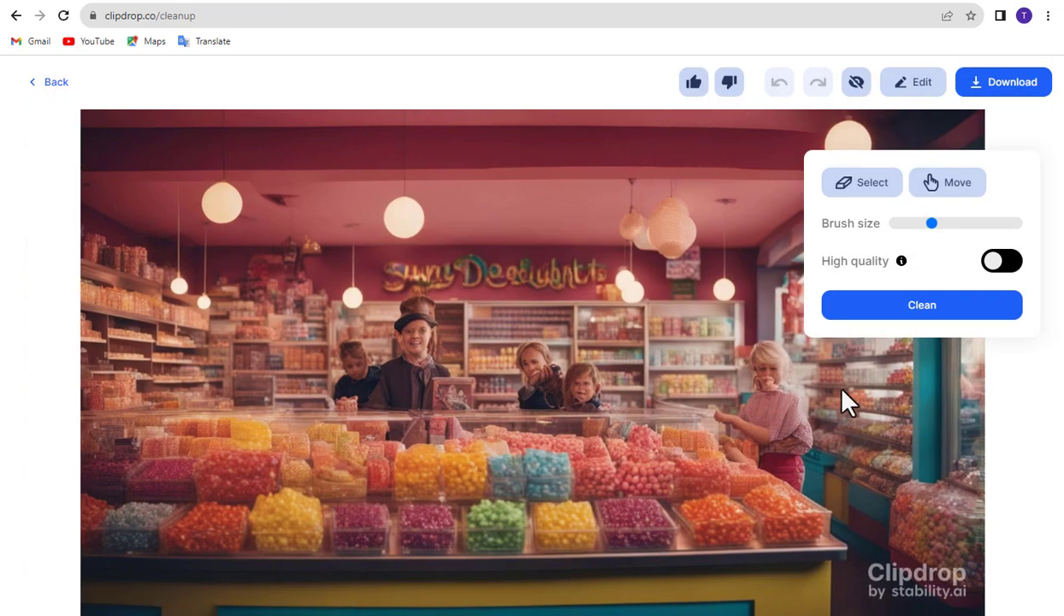
mouse_move(866, 558)
mouse_down()
mouse_move(884, 571)
mouse_move(860, 569)
mouse_move(932, 572)
mouse_move(842, 577)
mouse_up()
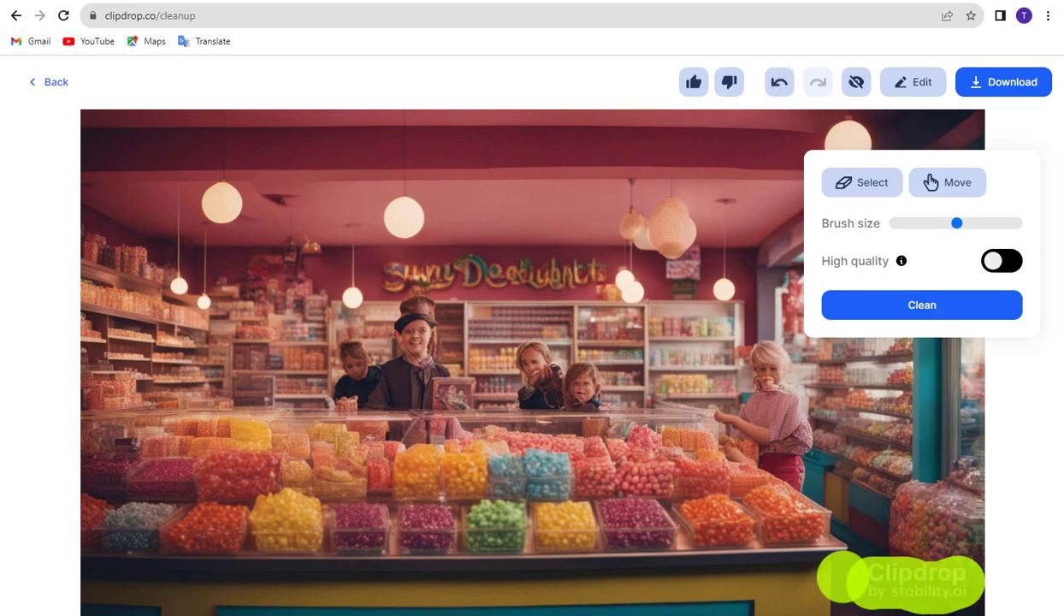
click(928, 309)
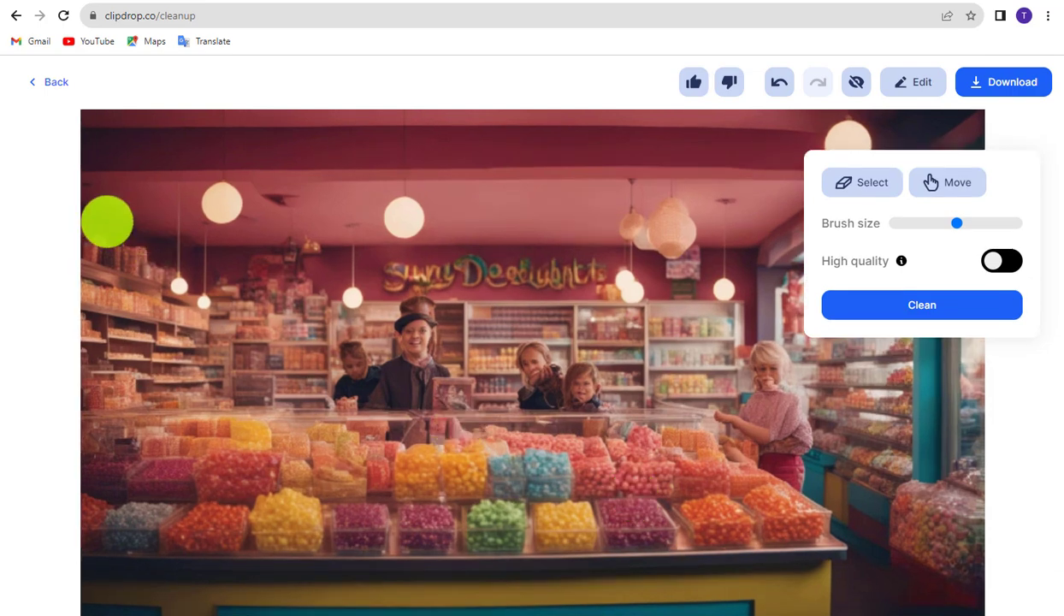
click(50, 90)
- Generate the candy-aisle scene in Stable Diffusion XL and download the image of the two girls
click(704, 89)
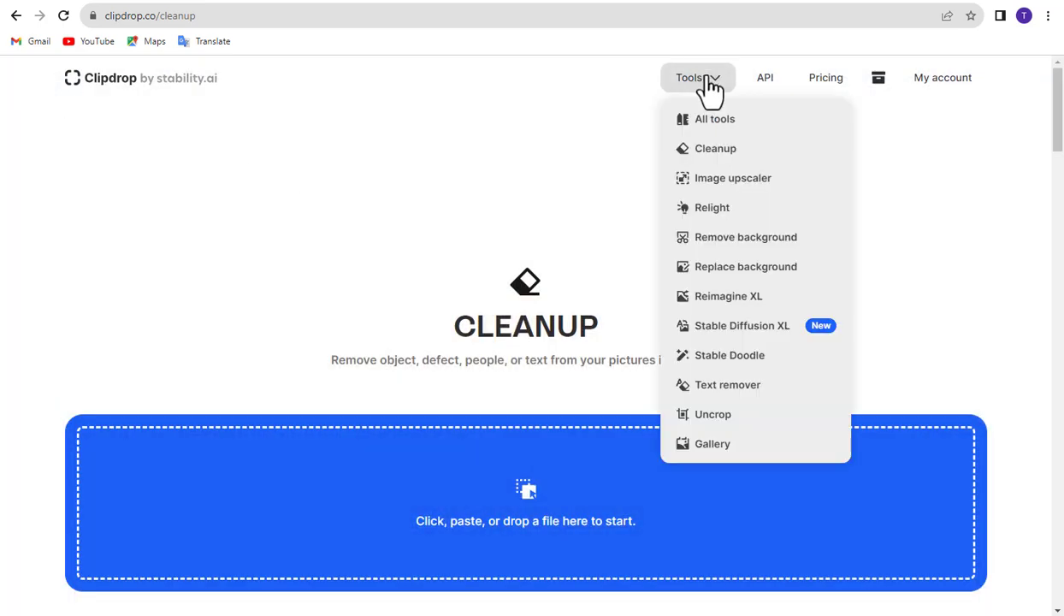
click(750, 345)
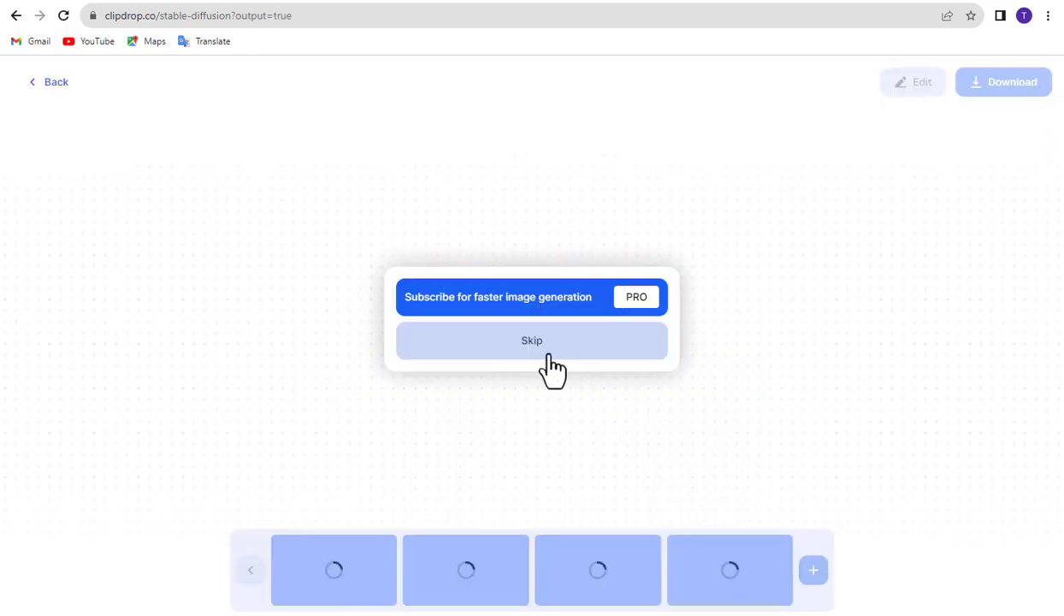
click(548, 359)
click(504, 582)
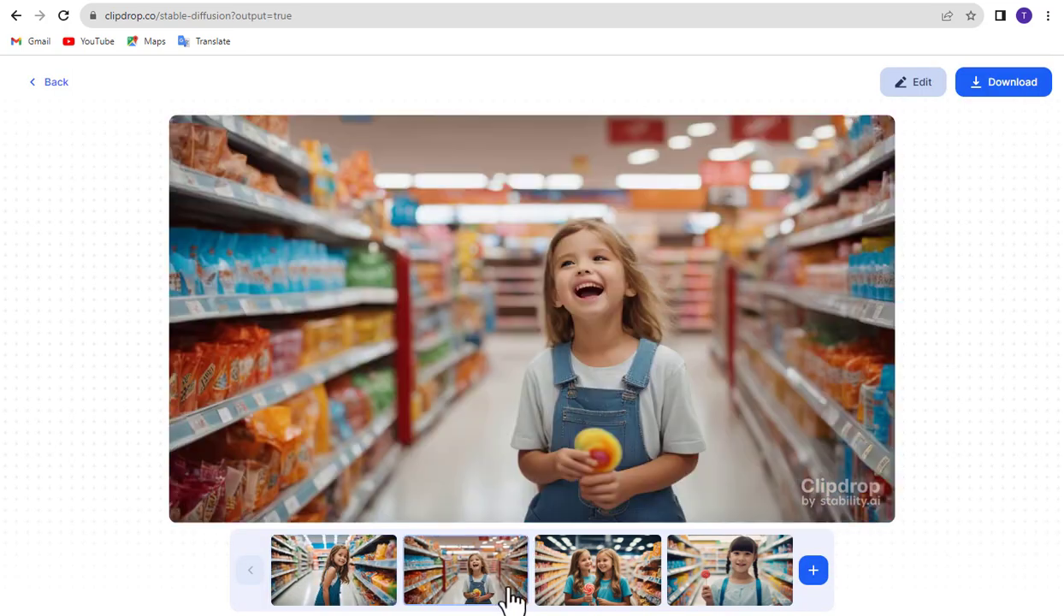
click(606, 566)
click(913, 82)
click(475, 582)
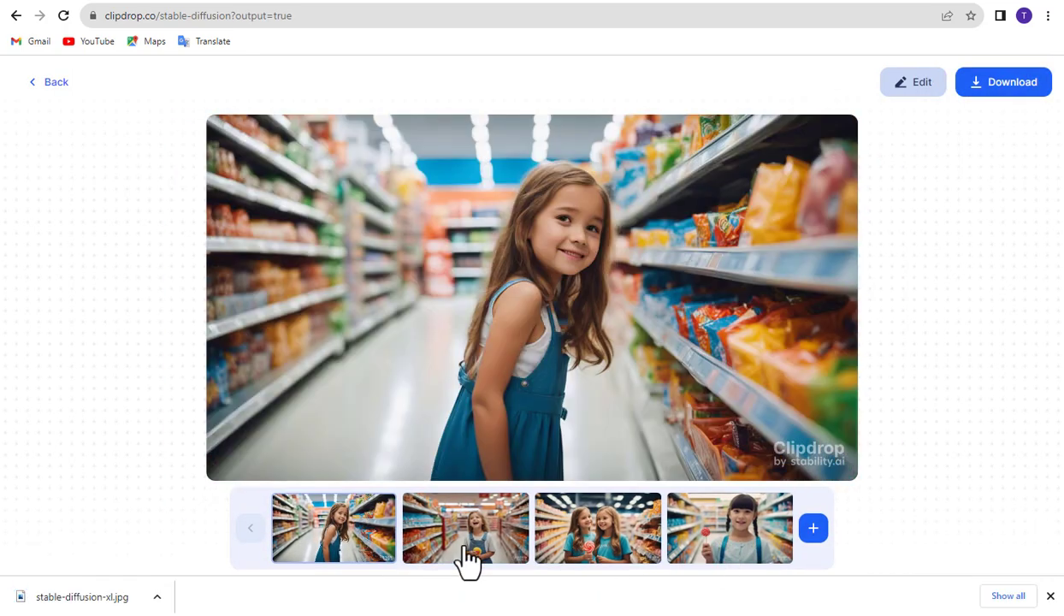
click(469, 552)
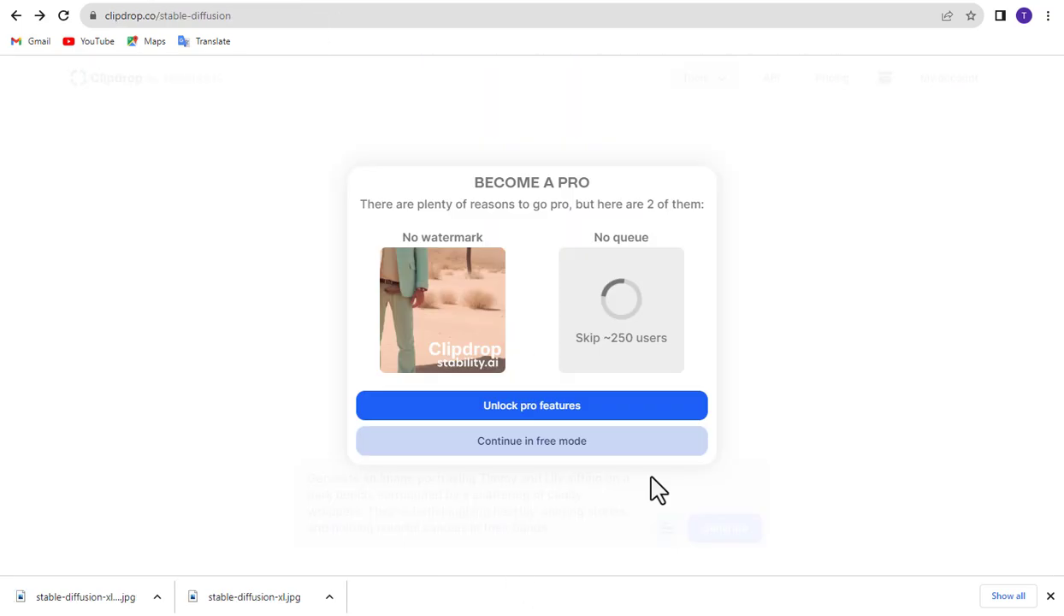
- Generate the park-bench scene images and download the first and fourth ones
click(590, 440)
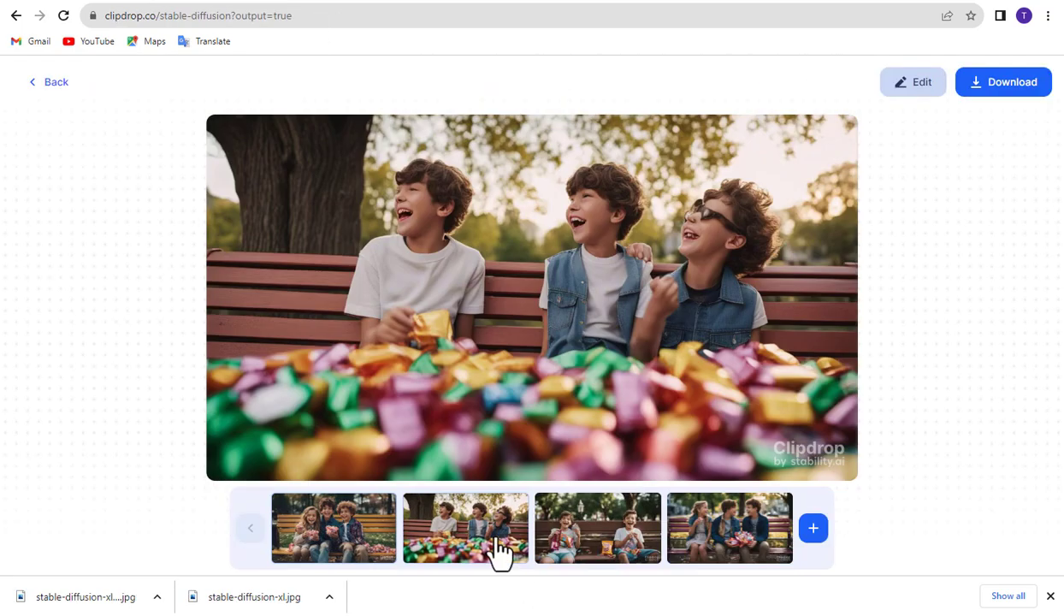
click(339, 547)
click(1004, 82)
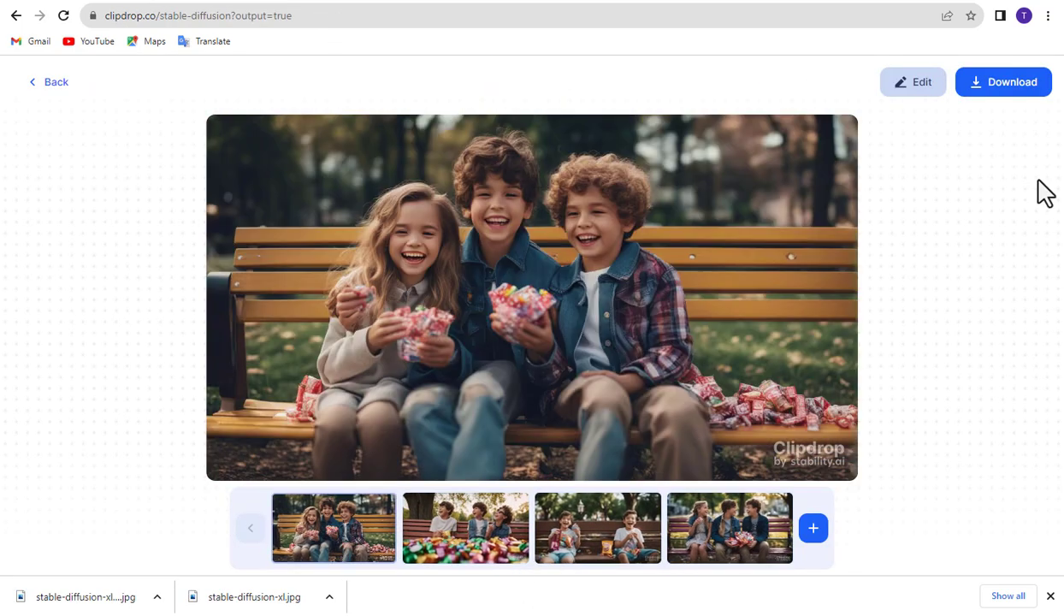
click(715, 557)
click(1005, 83)
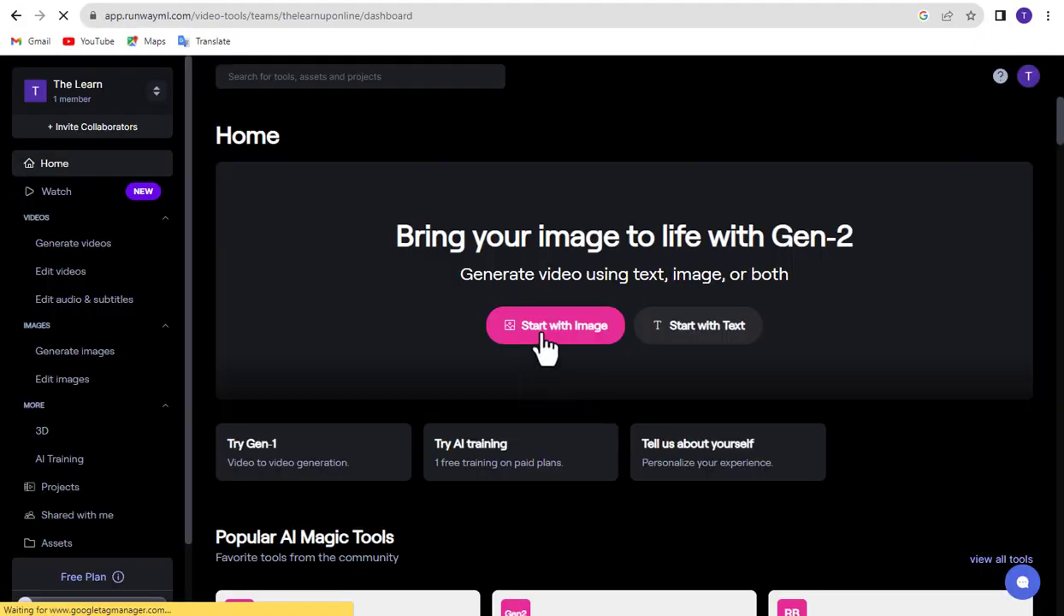
- Generate a 4-second Runway Gen-2 video from an uploaded image and play it
click(542, 336)
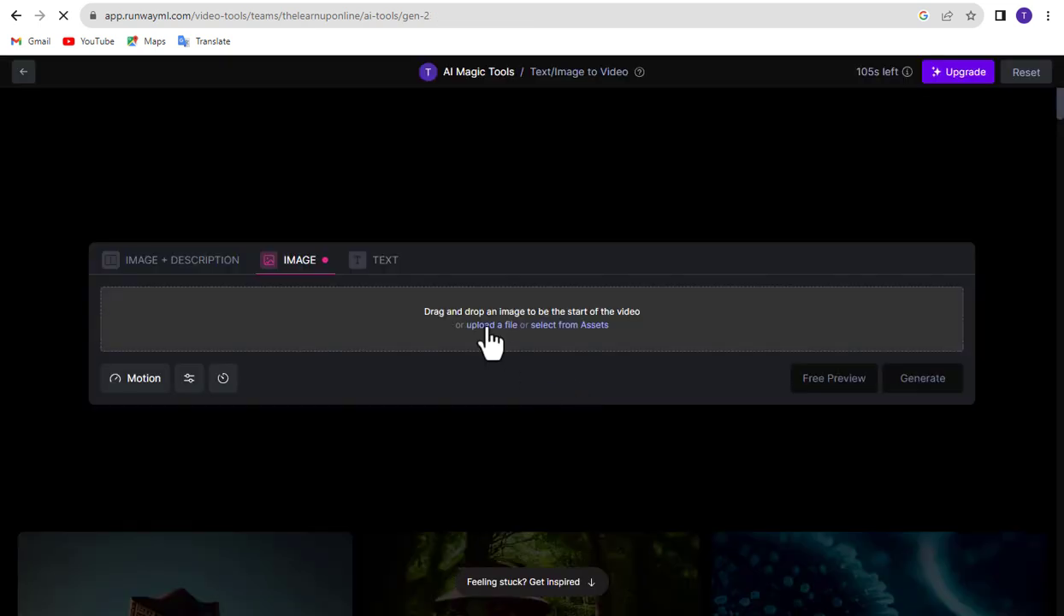
click(491, 327)
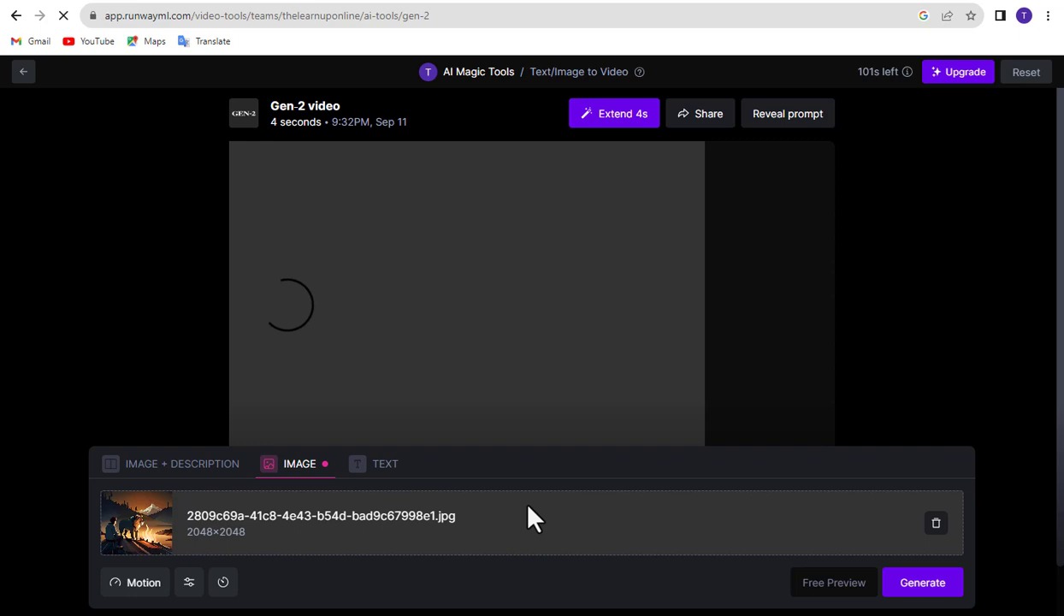
click(376, 399)
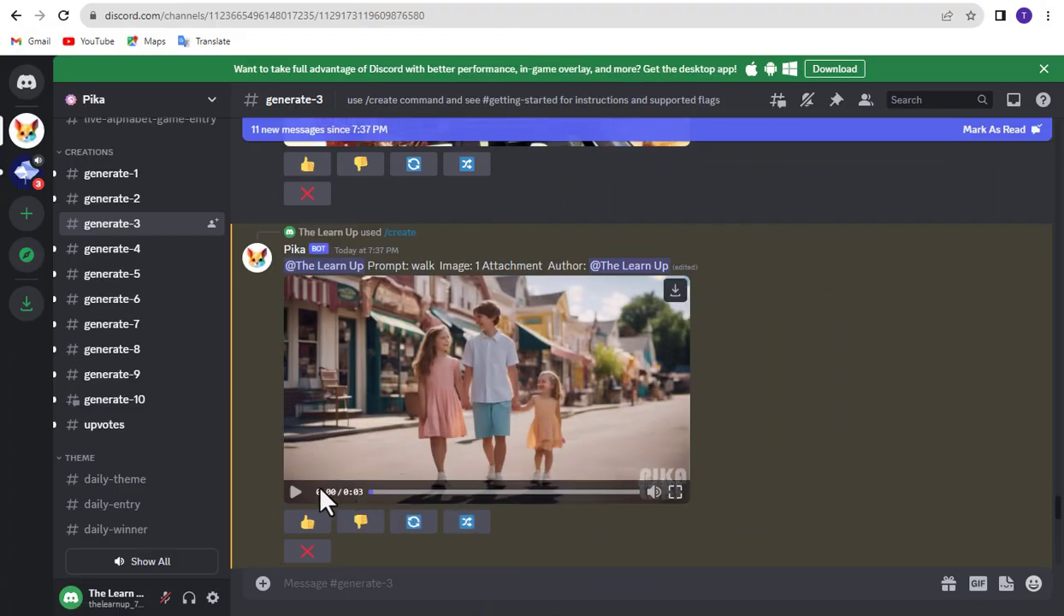
- Play the Pika clip of children walking down a street in generate-3
click(404, 425)
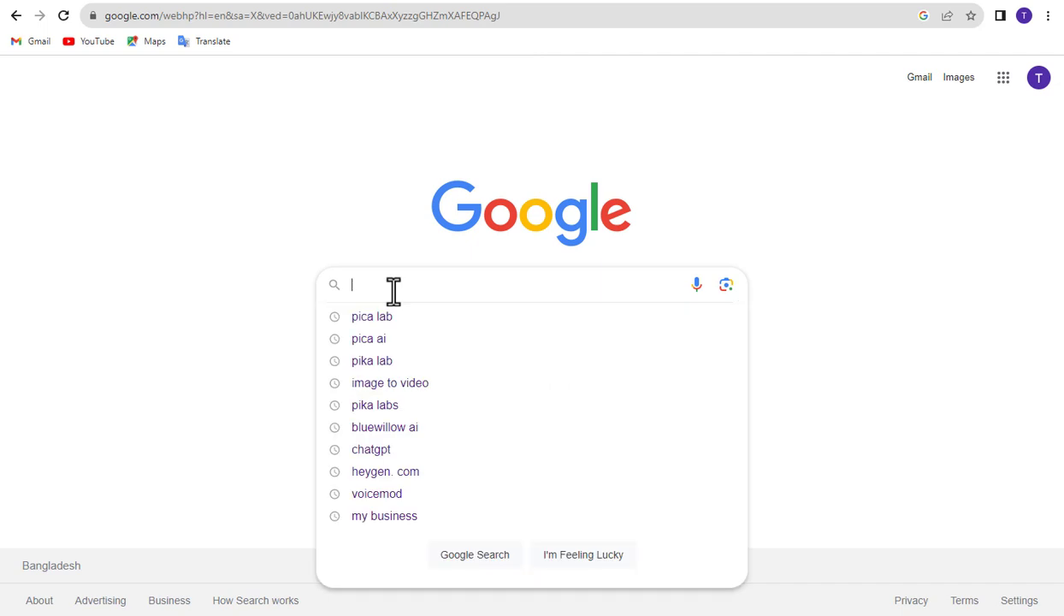
- Search Google for 'pika lab' to find the Pika Discord invite
text(pika lab)
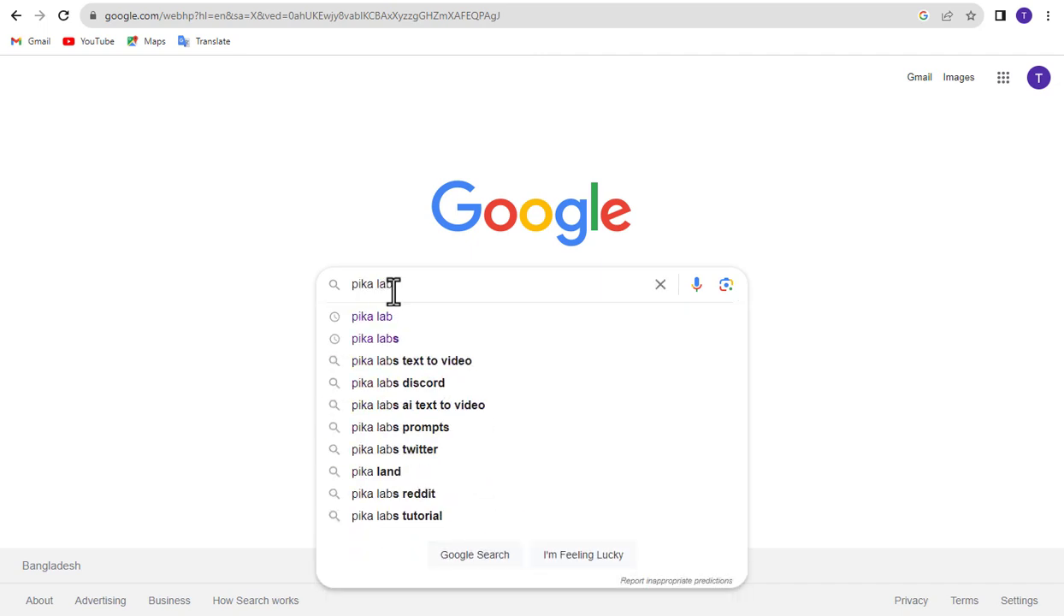
key(Return)
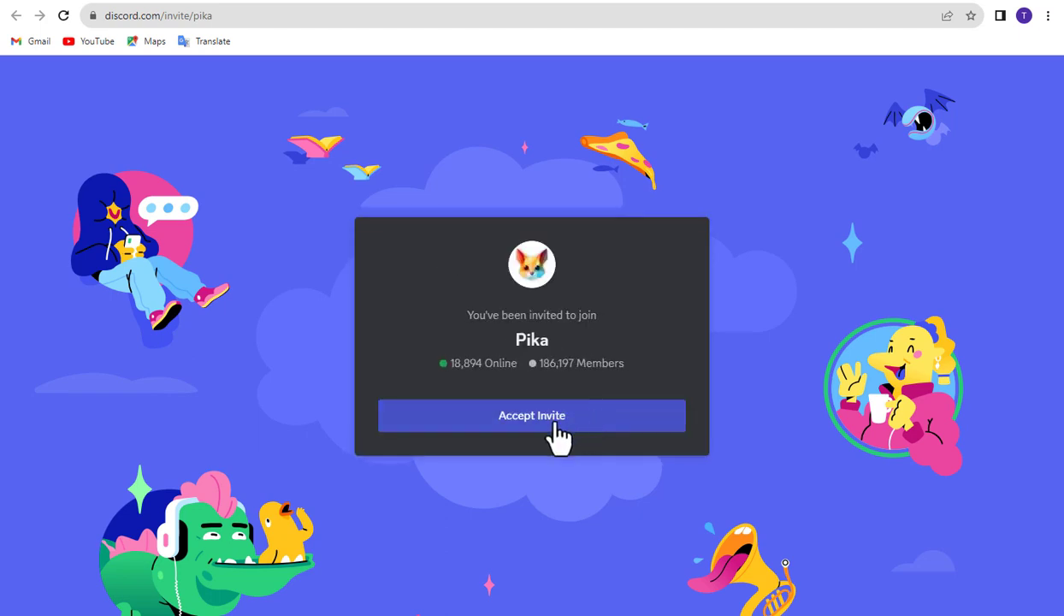
- Accept the Pika server invite, skip onboarding, and enter the generate-3 channel
click(534, 420)
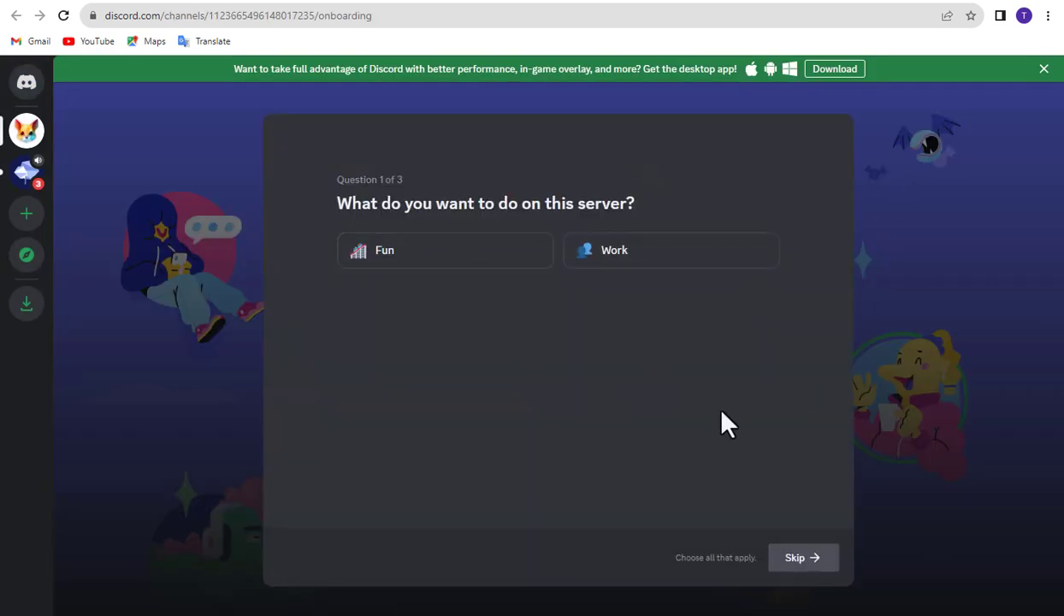
click(798, 558)
click(799, 558)
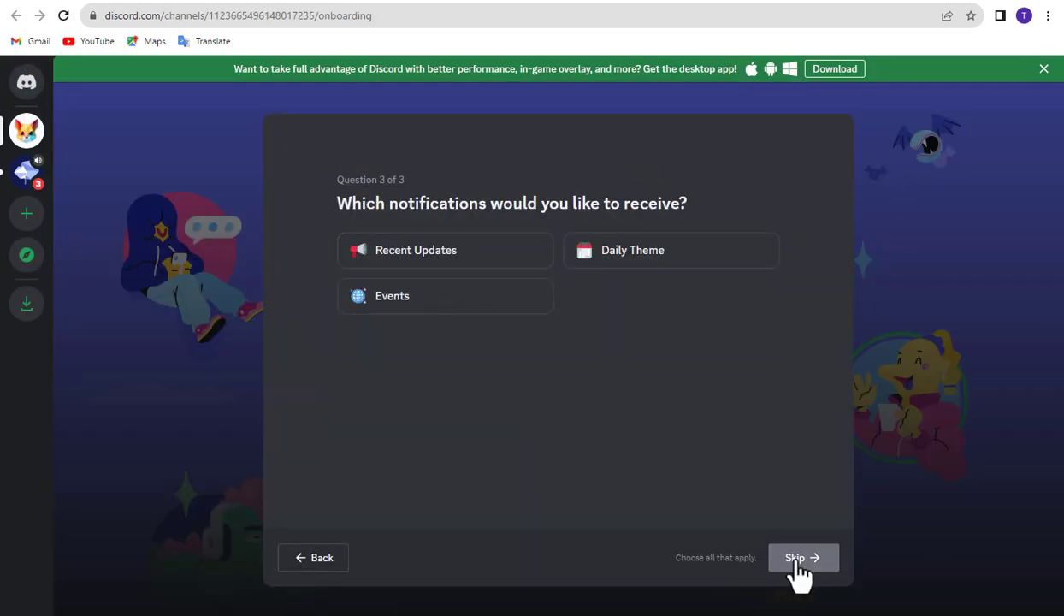
click(796, 560)
click(796, 560)
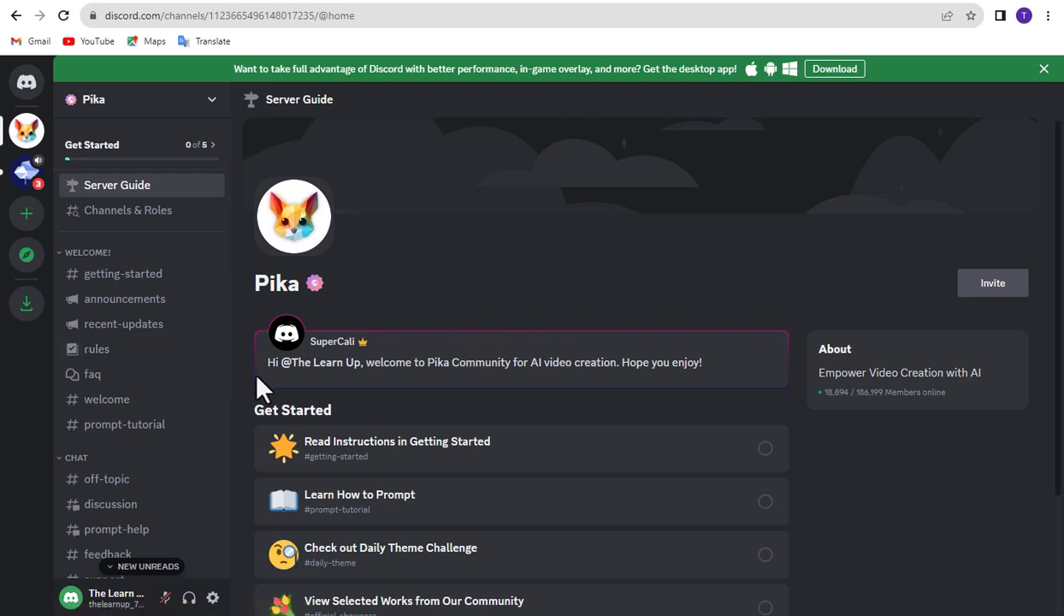
scroll(138, 404, down, 10)
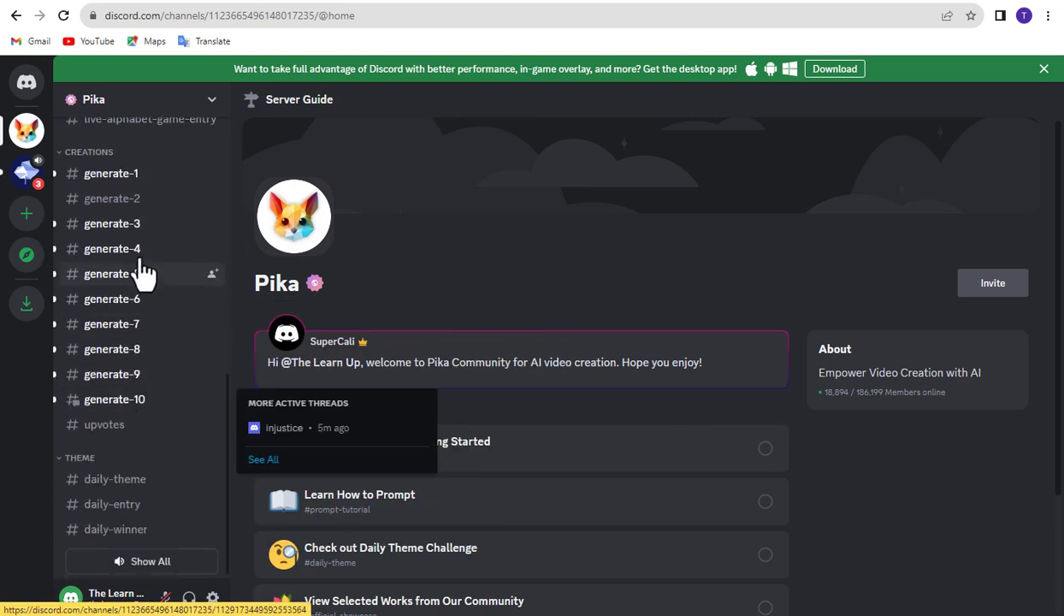
click(138, 231)
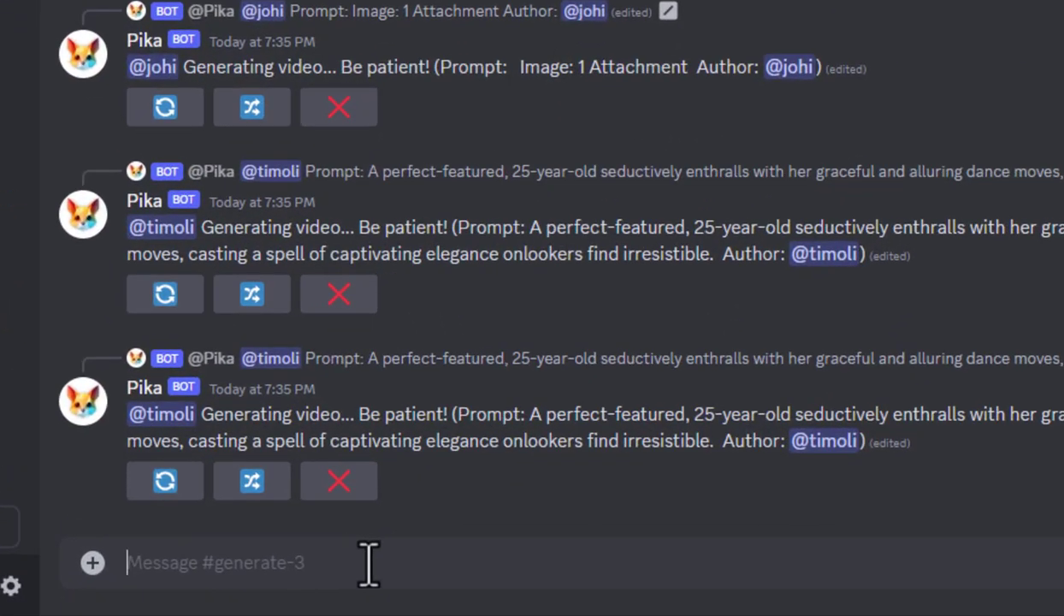
- Start a /create command with the Scene 1 prompt and add an image attachment option
text(/create)
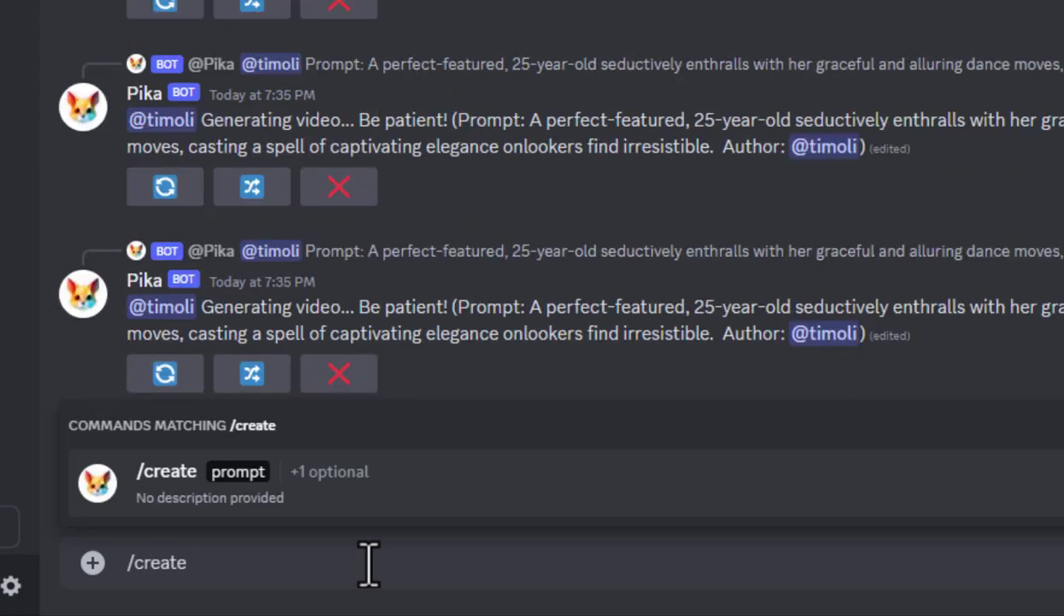
key(Tab)
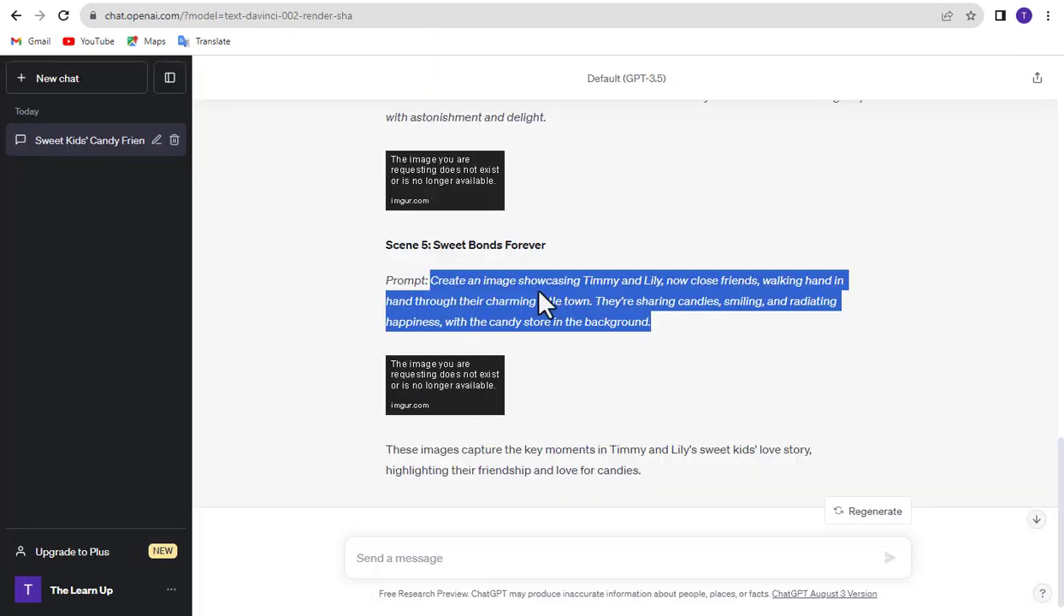
scroll(524, 307, up, 10)
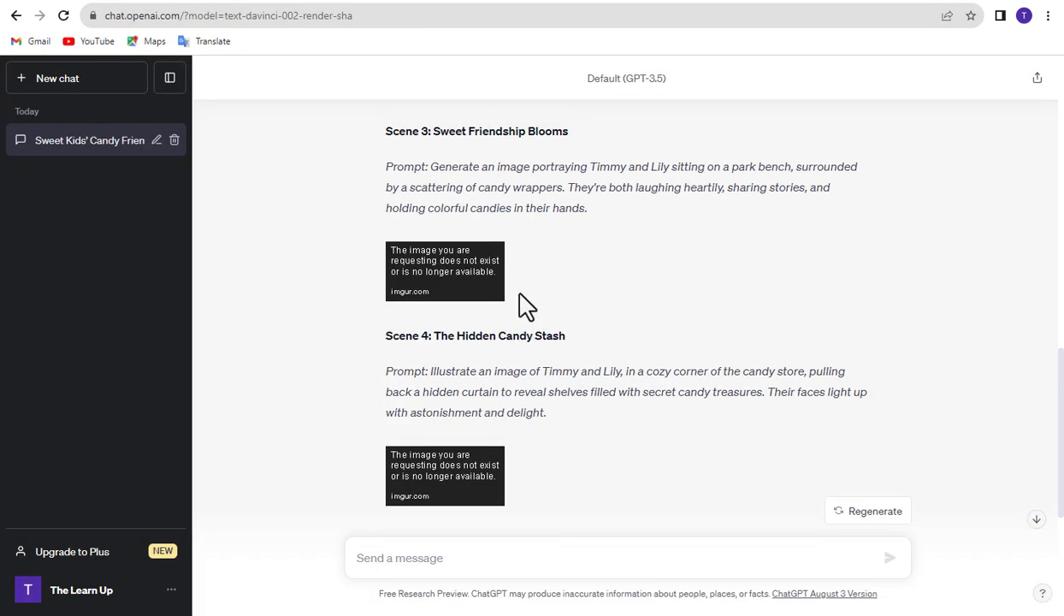
drag(430, 200, 709, 249)
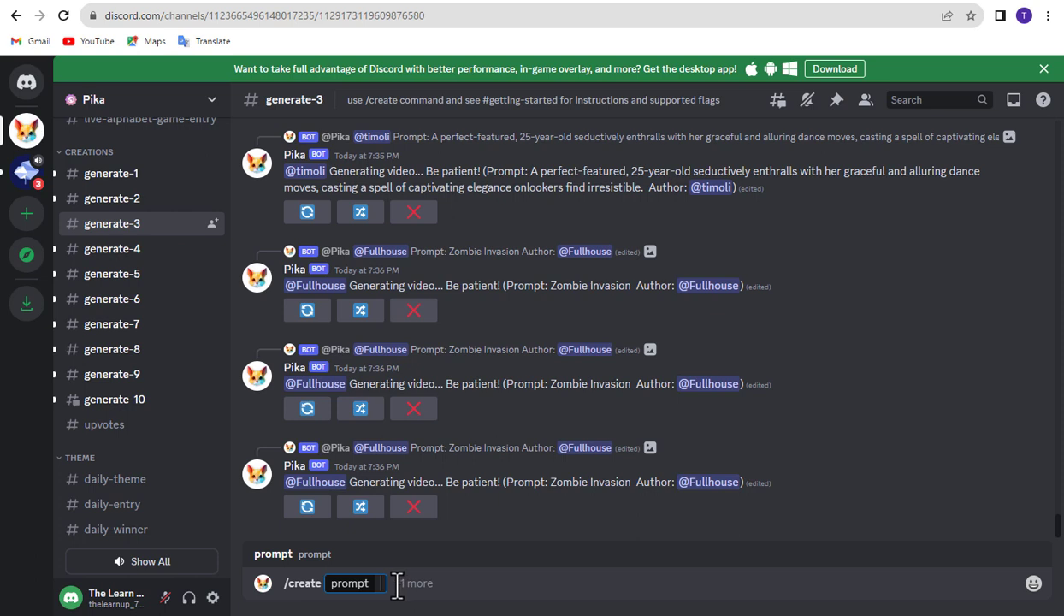
click(398, 583)
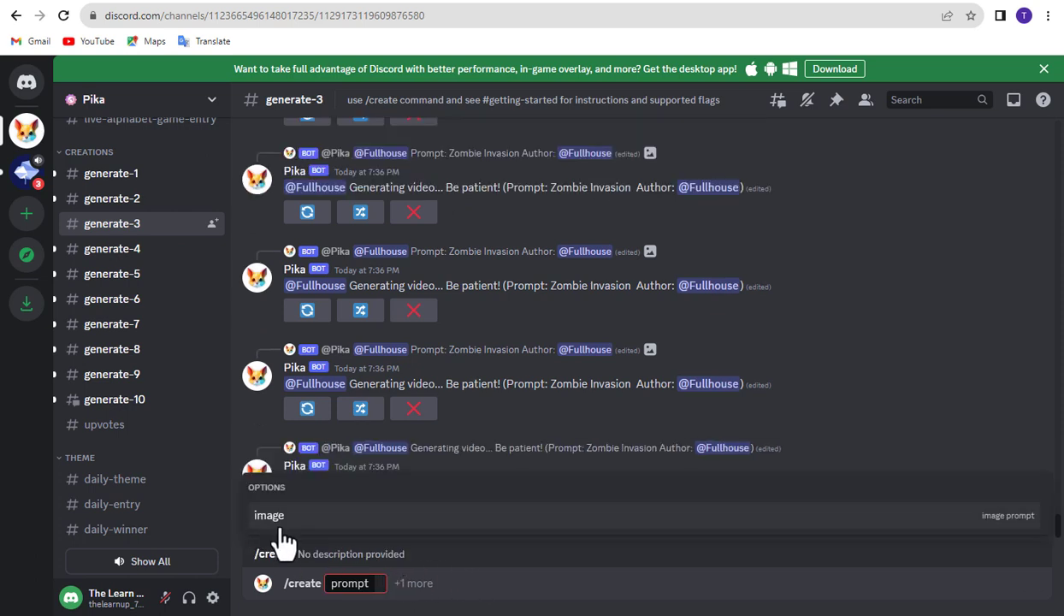
click(269, 515)
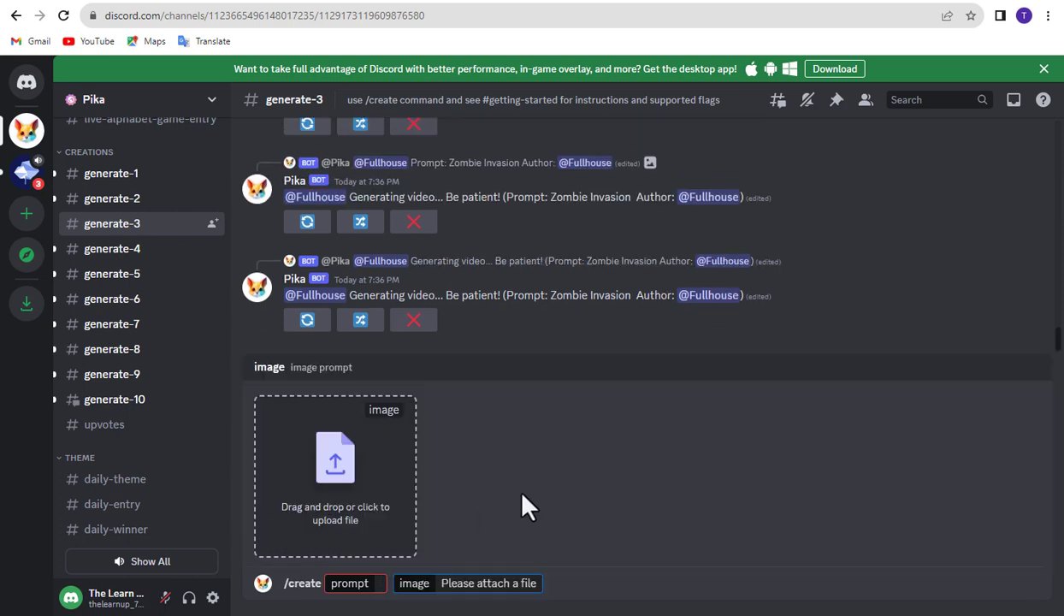
- Send stable-diffusion-xl (6).jpg with prompt 'walk' to Pika and review the 3-second clip
click(340, 473)
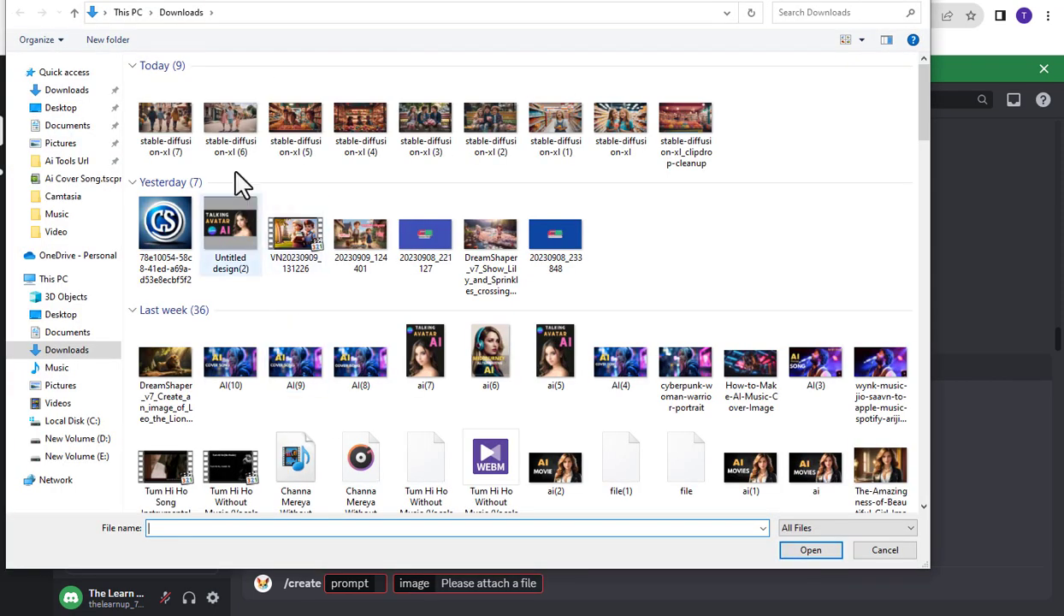
key(Return)
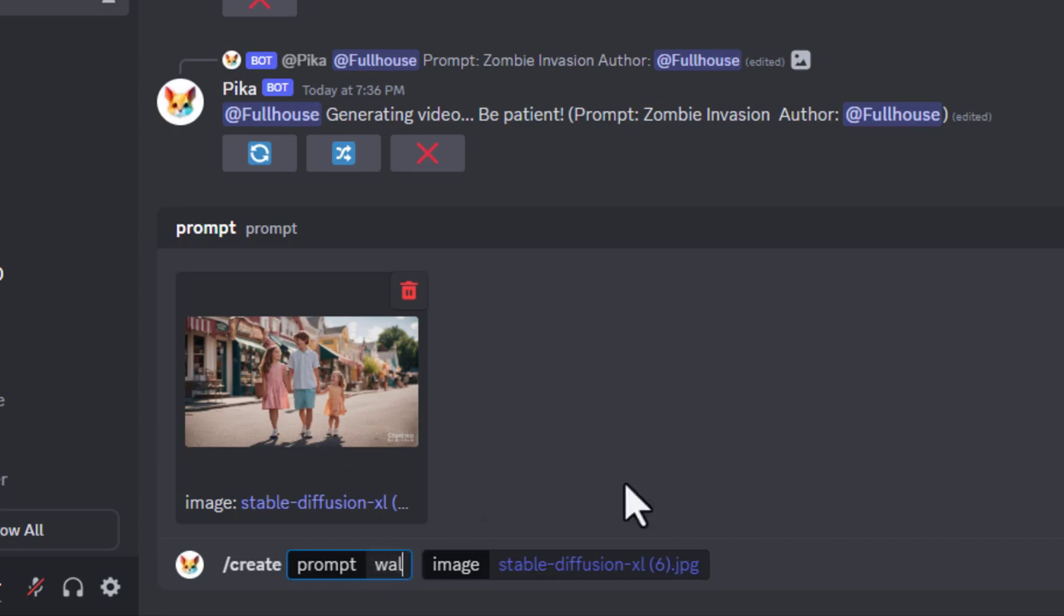
key(Return)
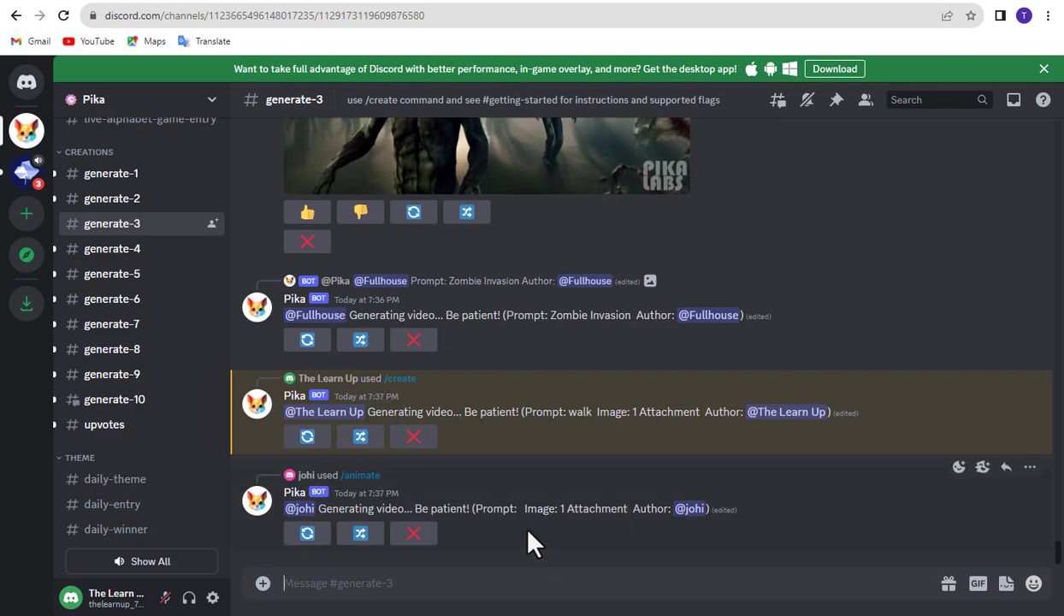
scroll(770, 479, up, 3)
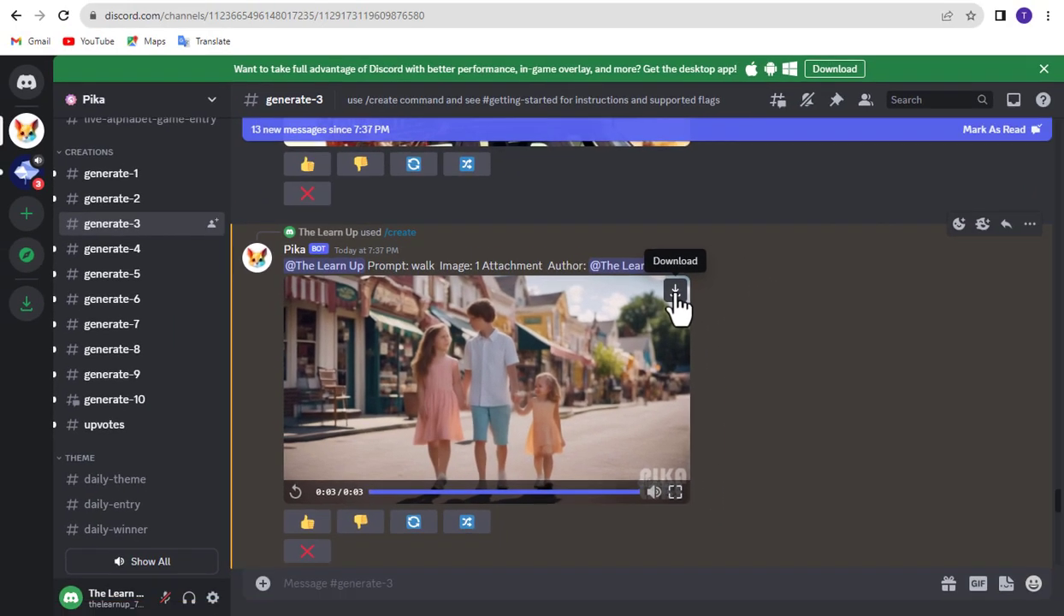
- Download the first walk clip and request another 'walk' clip from stable-diffusion-xl (7)
click(884, 160)
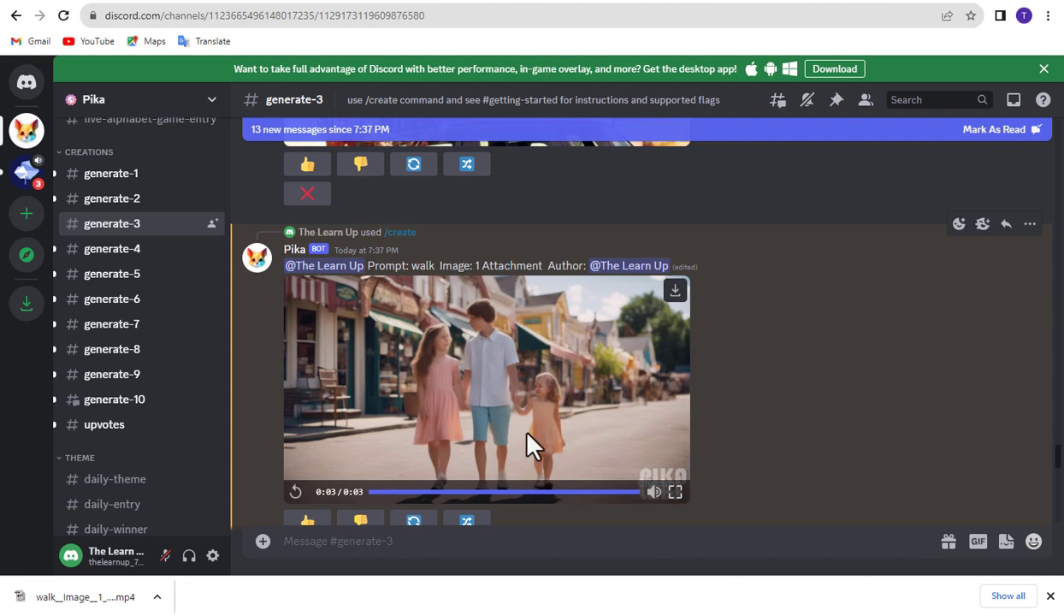
text(/)
click(433, 274)
click(400, 542)
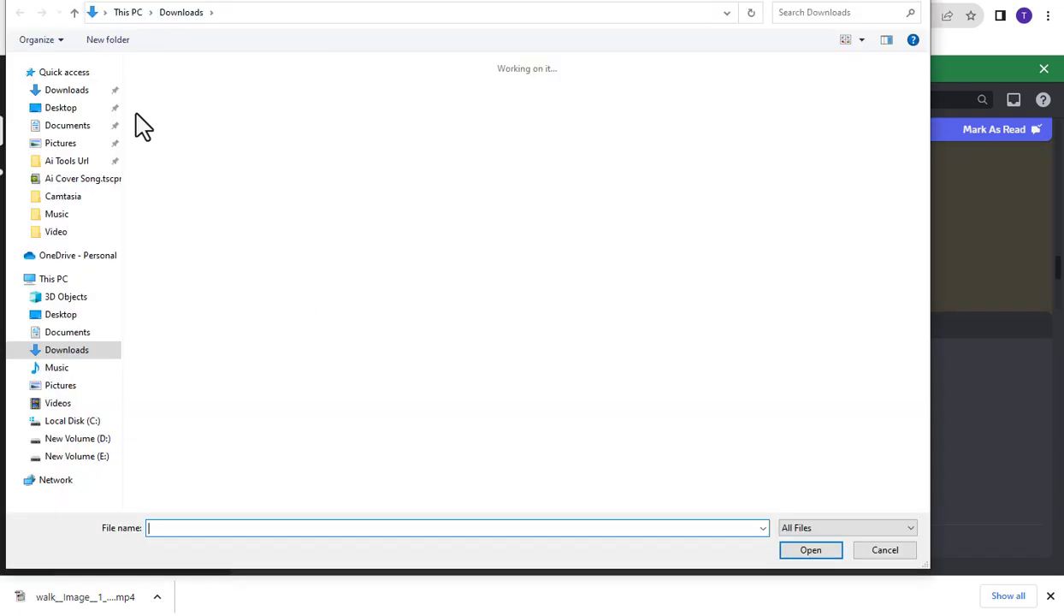
click(230, 128)
click(811, 551)
text(walk)
key(Return)
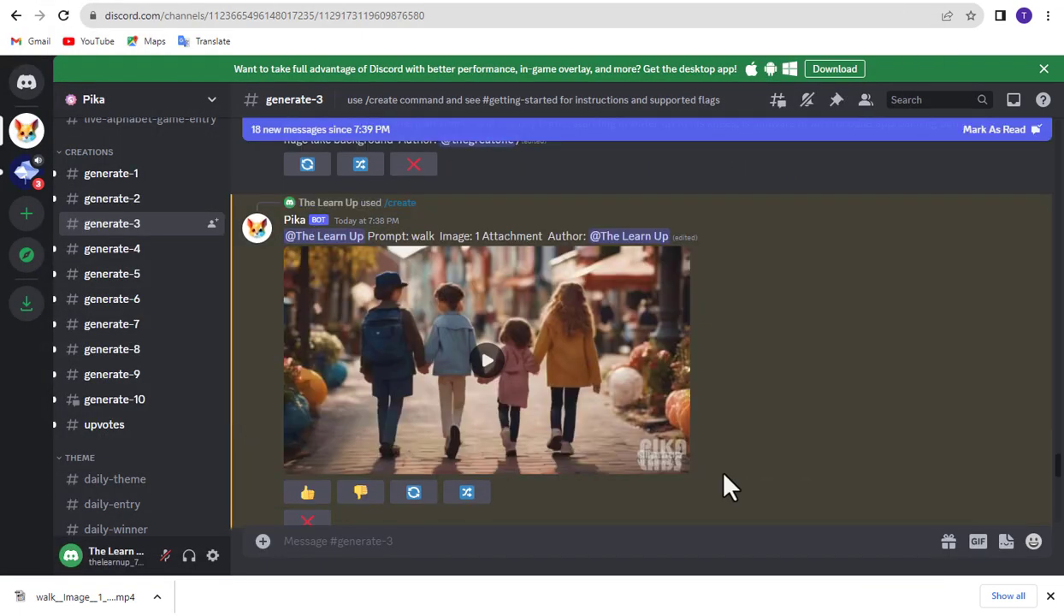
- Download the second walk clip, then attach stable-diffusion-xl (5).jpg and (4).jpg to new /create commands
click(675, 261)
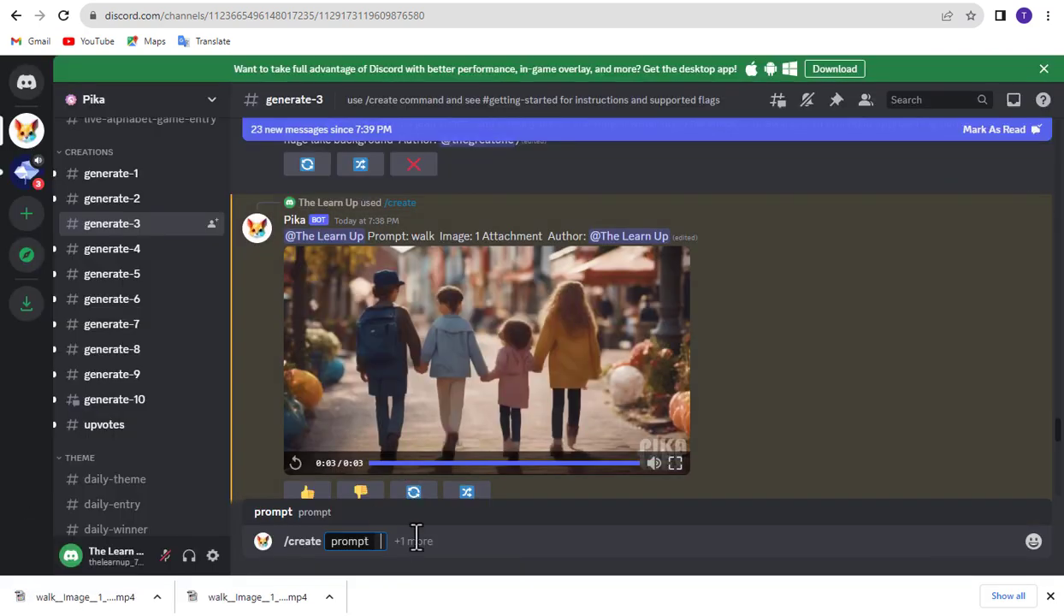
click(414, 539)
double_click(416, 147)
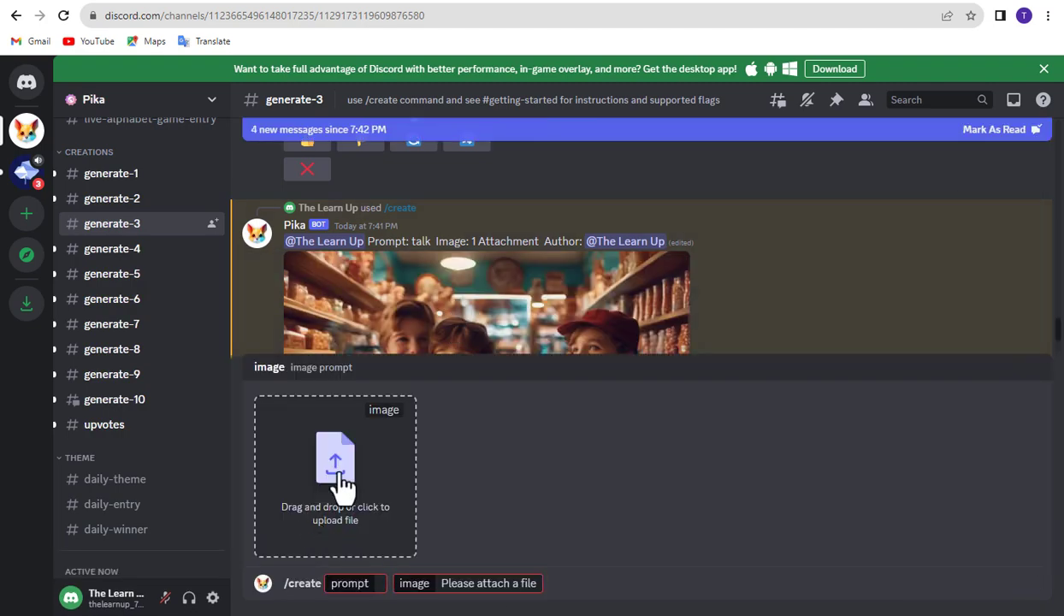
click(345, 487)
double_click(728, 466)
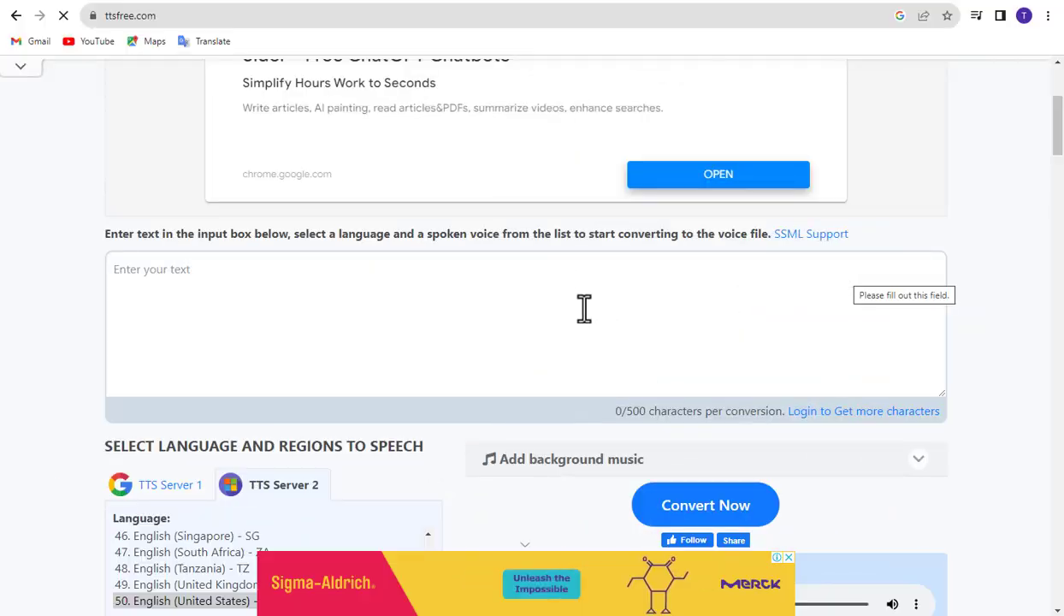
- Copy the candy-shop story's first two paragraphs from ChatGPT into the TTSFree text box
scroll(584, 308, up, 3)
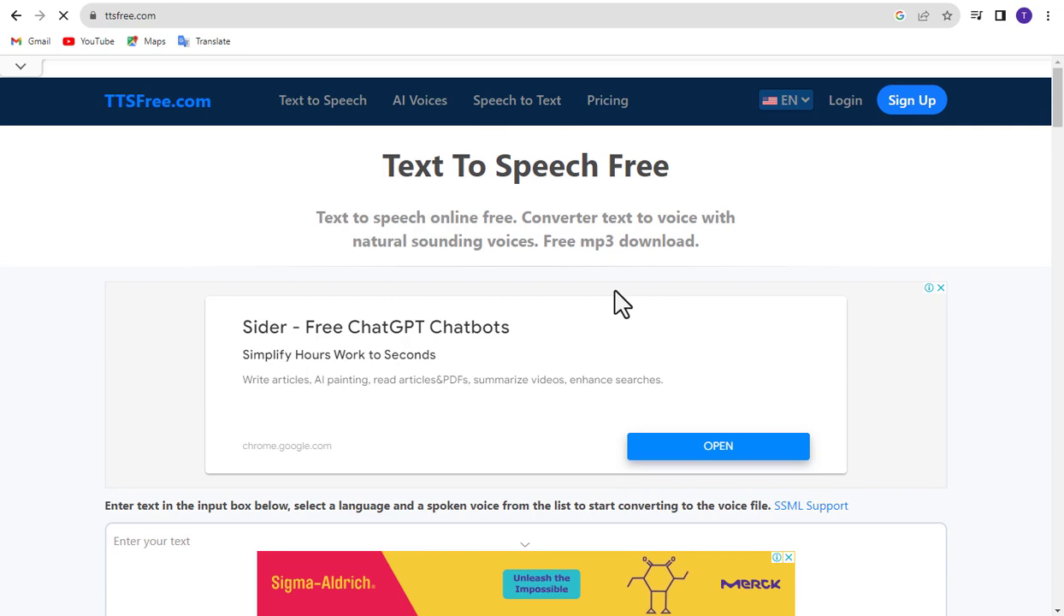
scroll(622, 303, down, 3)
click(492, 327)
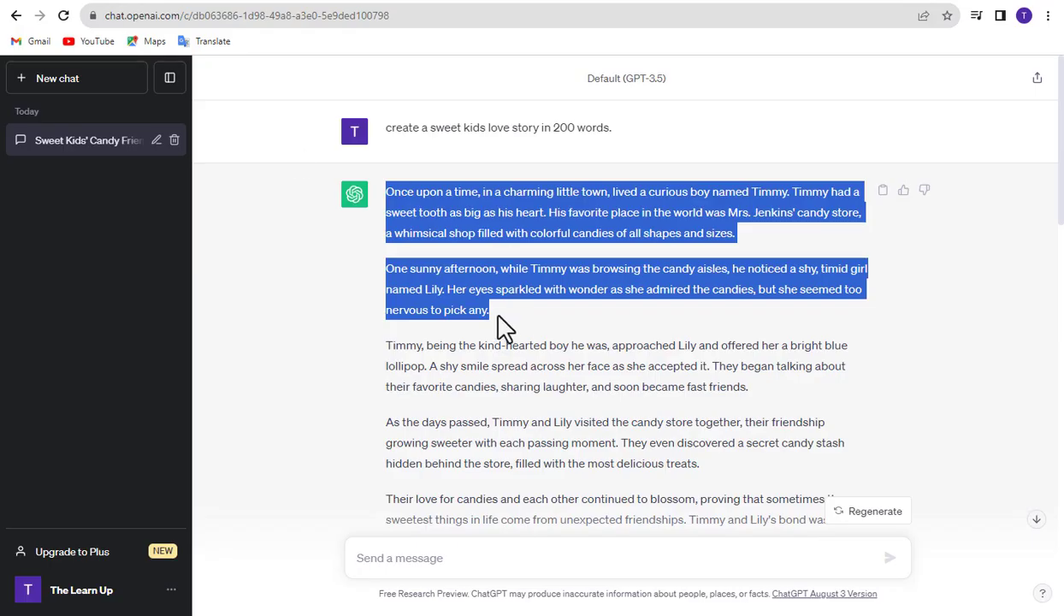
click(498, 317)
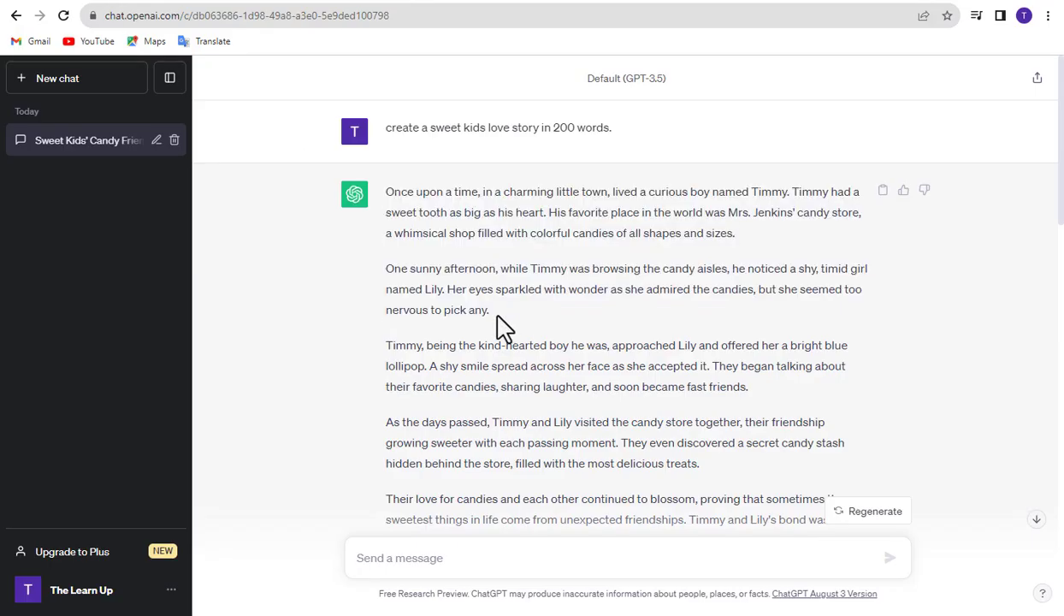
mouse_move(502, 332)
mouse_down()
mouse_move(386, 214)
mouse_move(392, 190)
mouse_move(504, 332)
mouse_up()
key(ctrl+c)
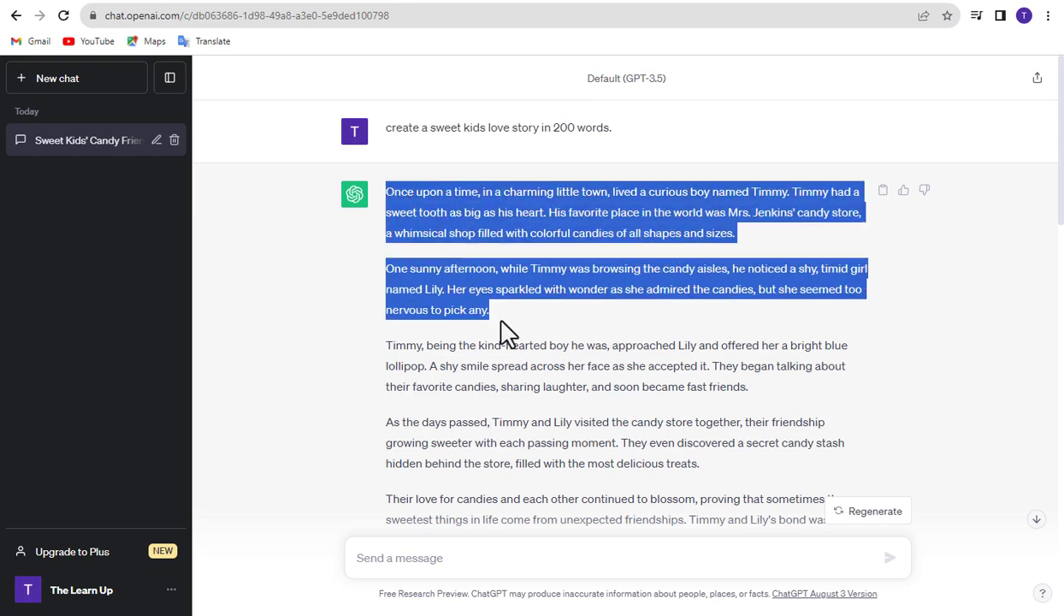
right_click(486, 268)
click(504, 280)
click(741, 7)
right_click(131, 322)
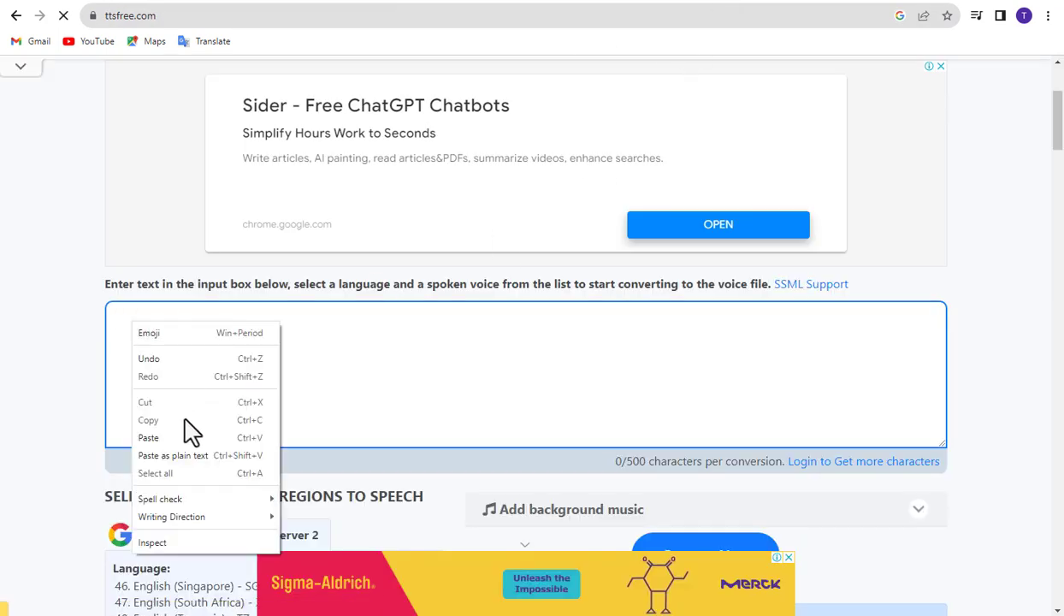
click(190, 436)
scroll(612, 382, down, 3)
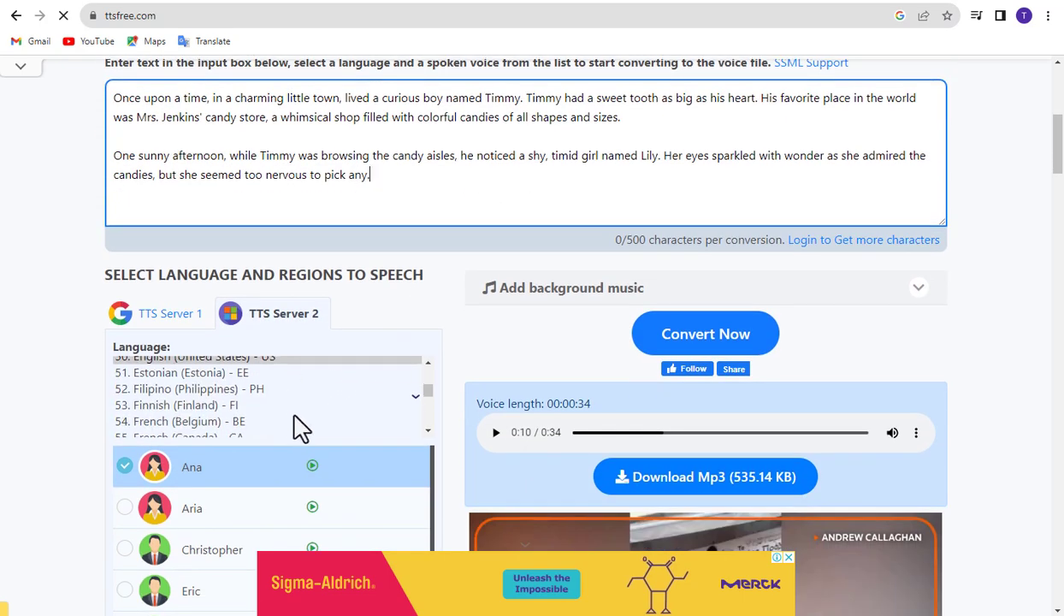
- Convert the two story paragraphs to speech with the Ana voice
scroll(302, 428, up, 5)
scroll(287, 420, down, 10)
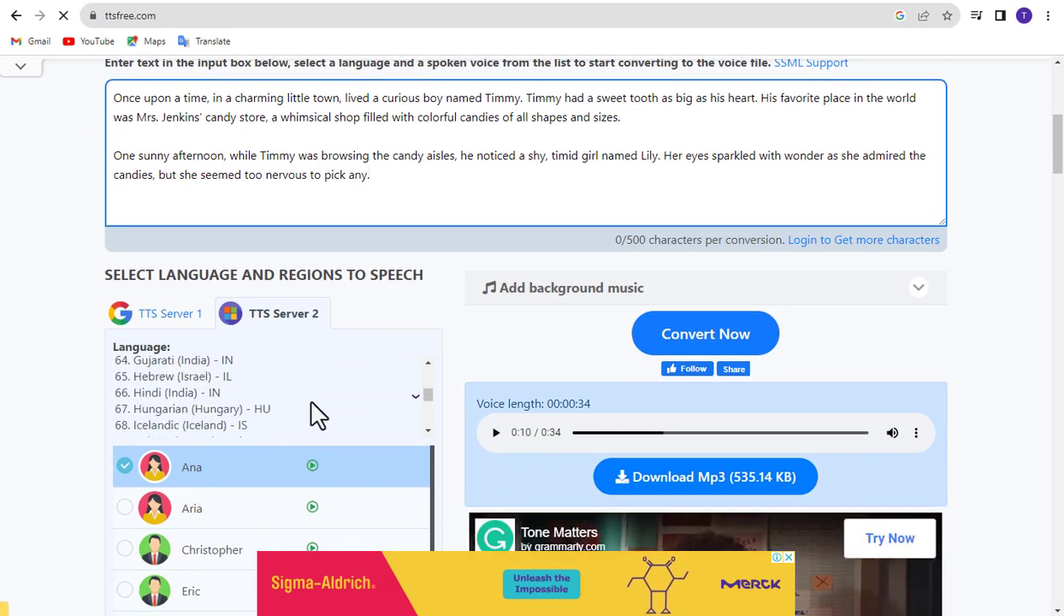
scroll(365, 417, up, 4)
scroll(365, 417, down, 6)
scroll(285, 428, up, 3)
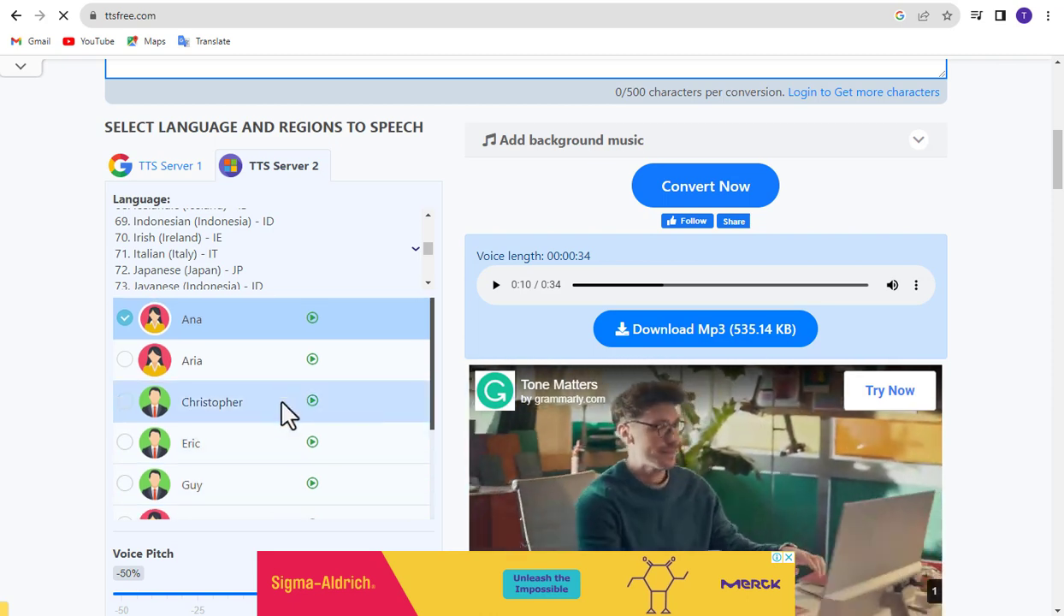
scroll(256, 419, down, 3)
scroll(251, 421, down, 2)
scroll(282, 309, up, 3)
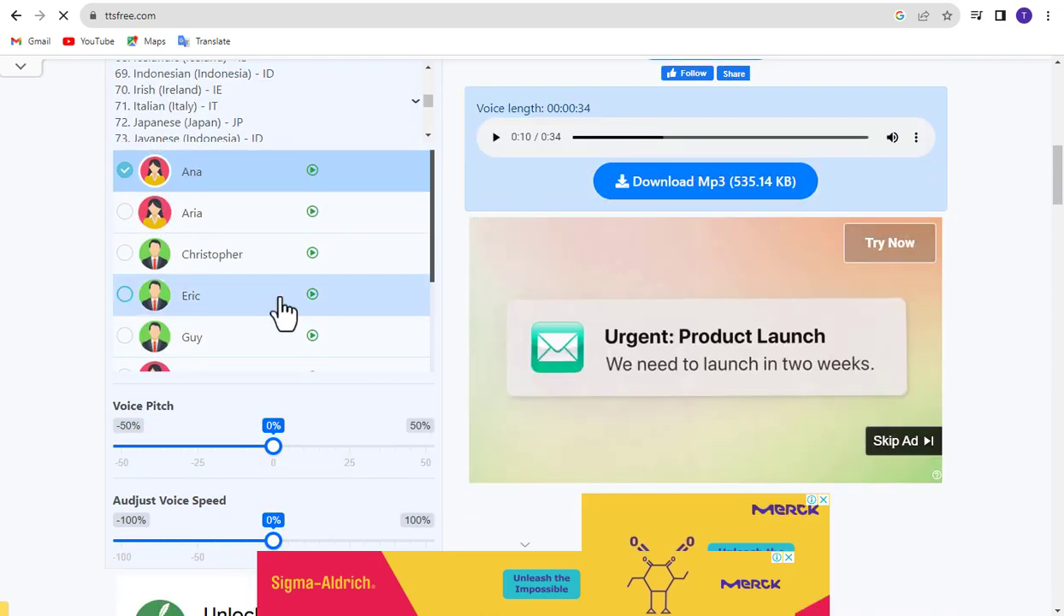
scroll(313, 411, down, 1)
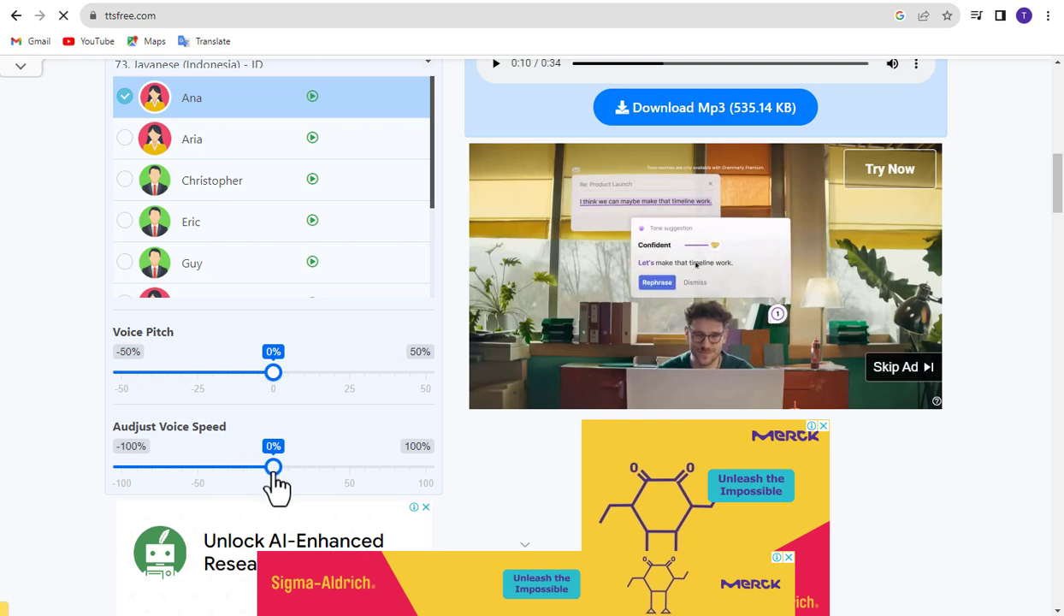
scroll(357, 466, up, 4)
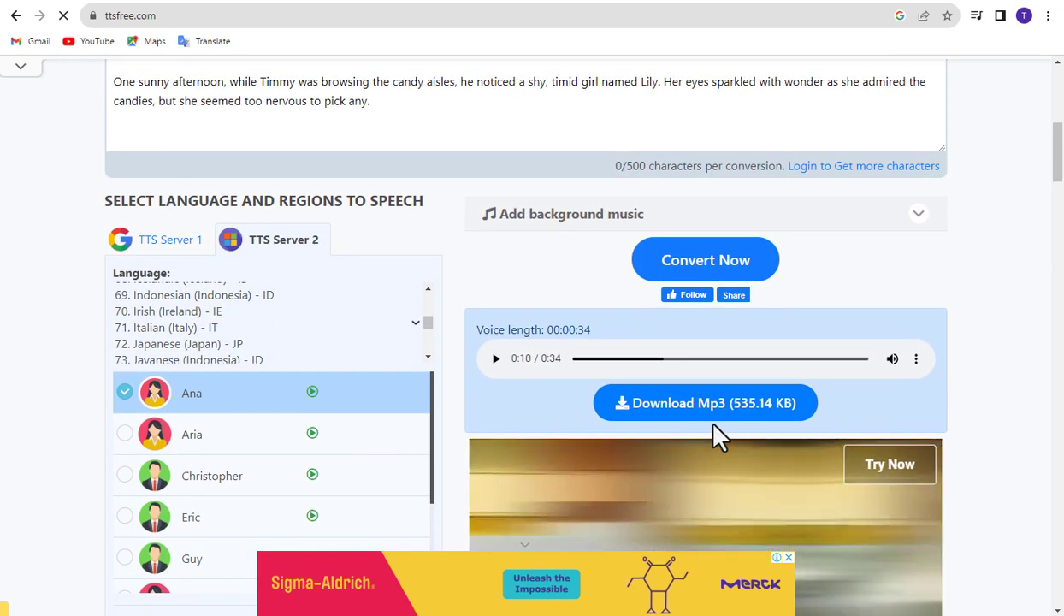
click(702, 267)
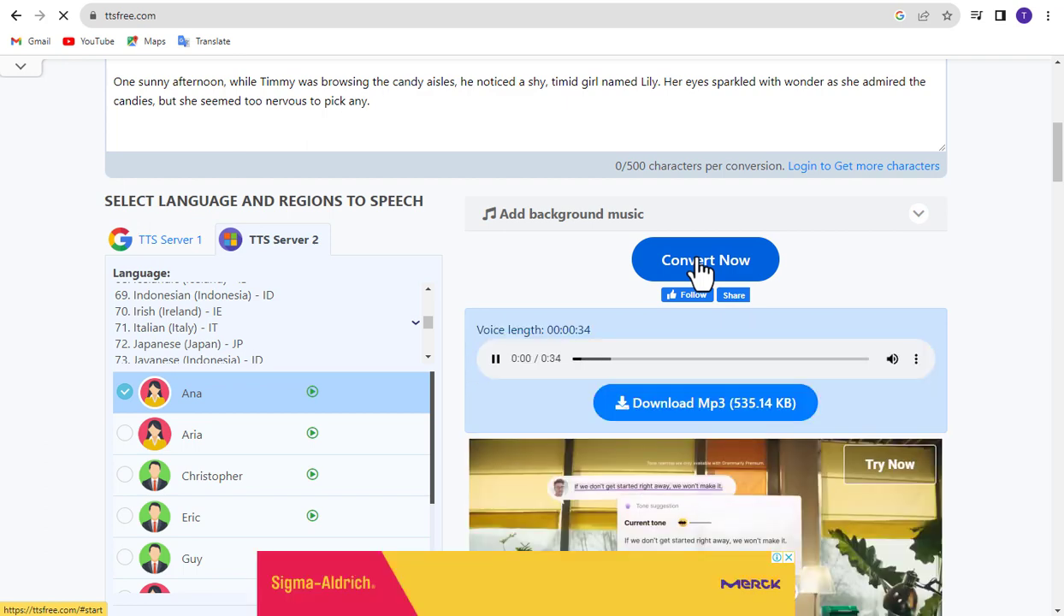
- Pause the 34-second preview, download the MP3, and dismiss the ad pop-up
click(496, 360)
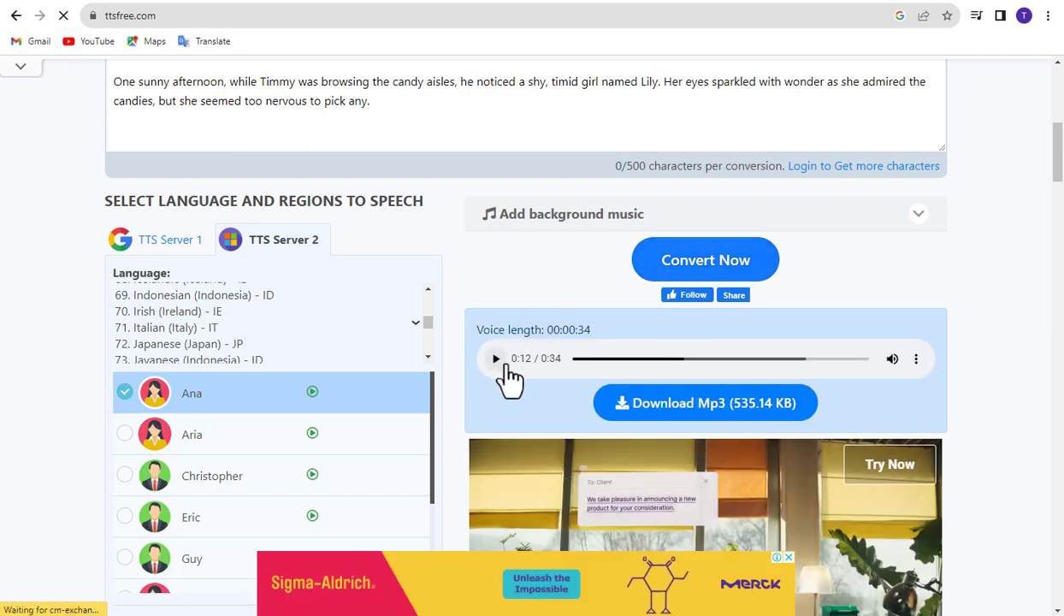
click(703, 418)
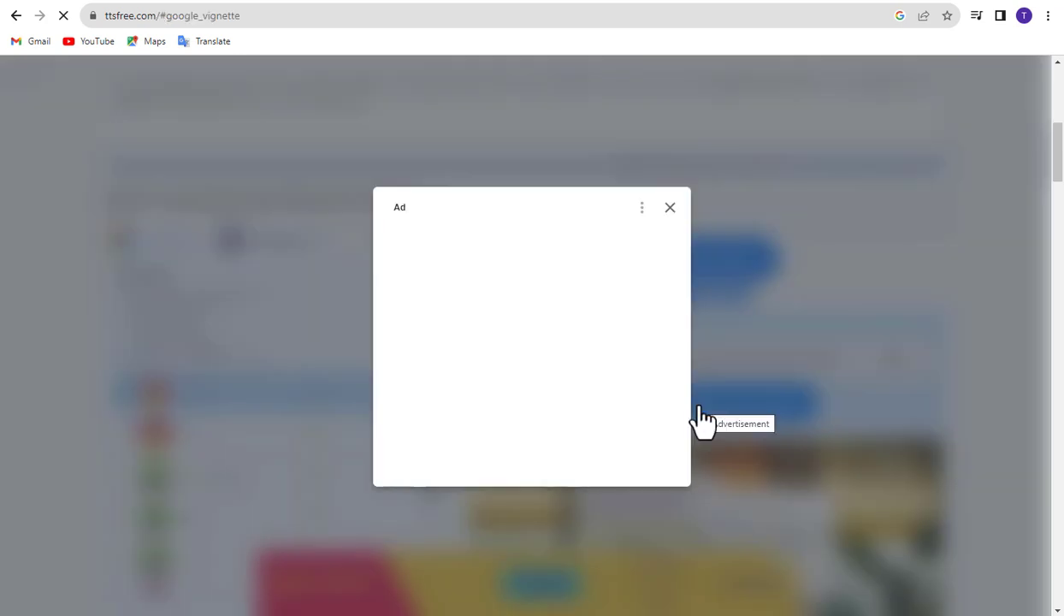
click(671, 209)
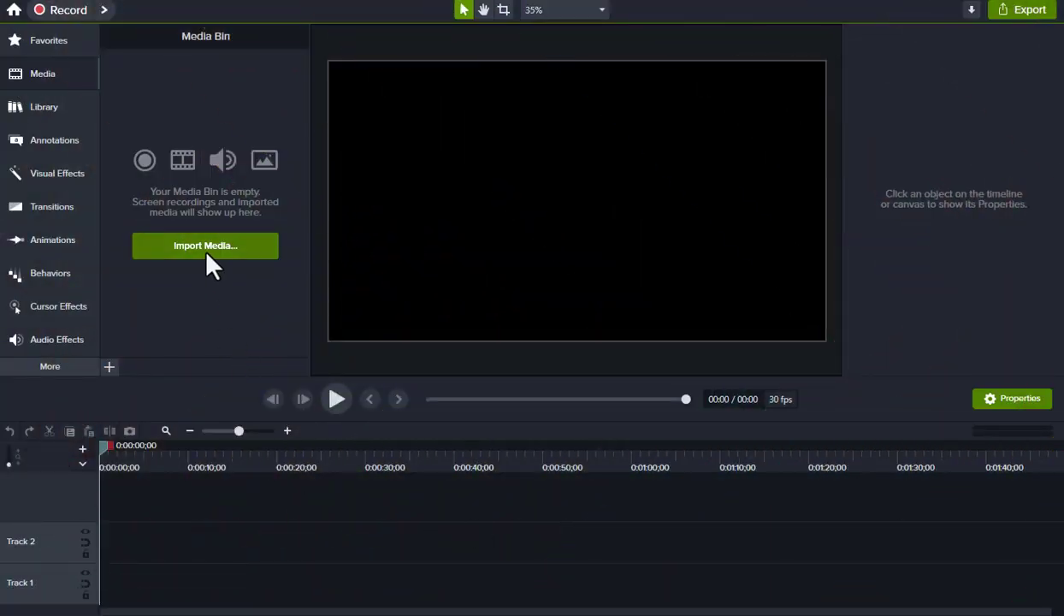
- Import the three TTSFree MP3 voiceovers from Downloads into the Media Bin
click(206, 254)
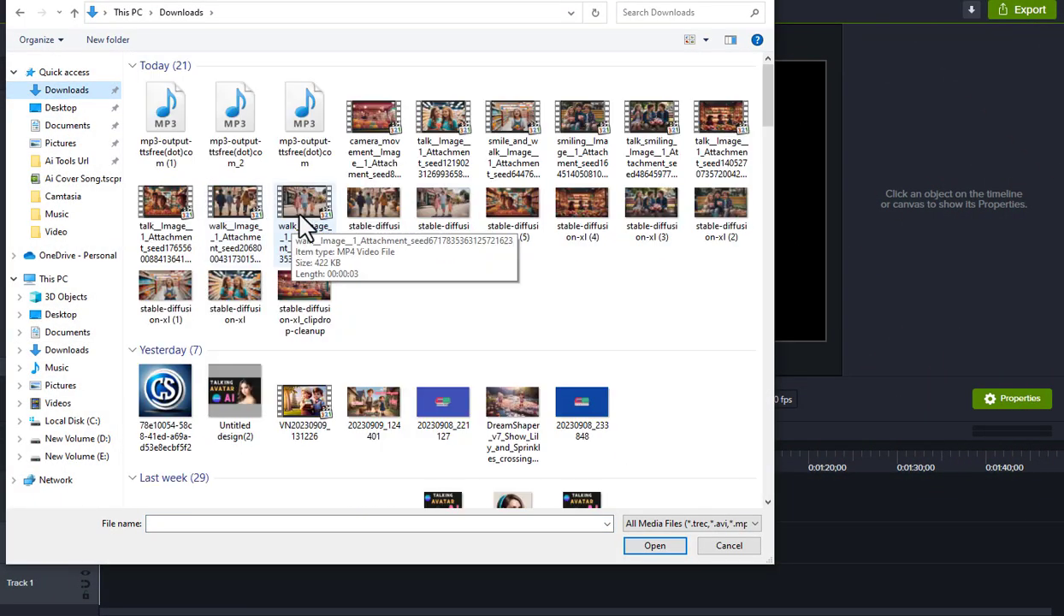
drag(338, 182, 132, 75)
key(Return)
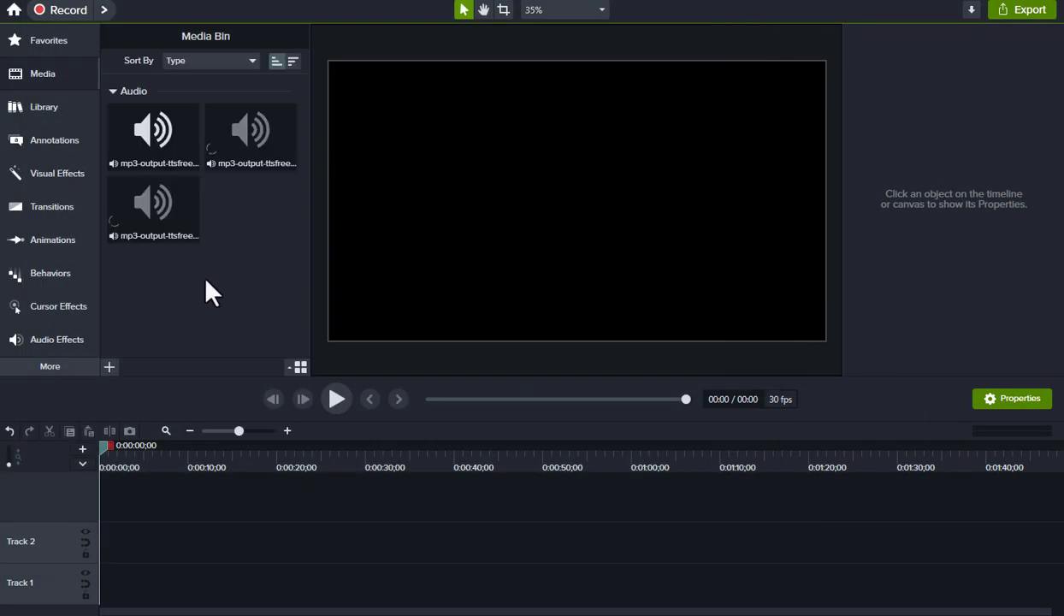
- Import nine candy-shop video clips from Downloads, six then three
click(146, 322)
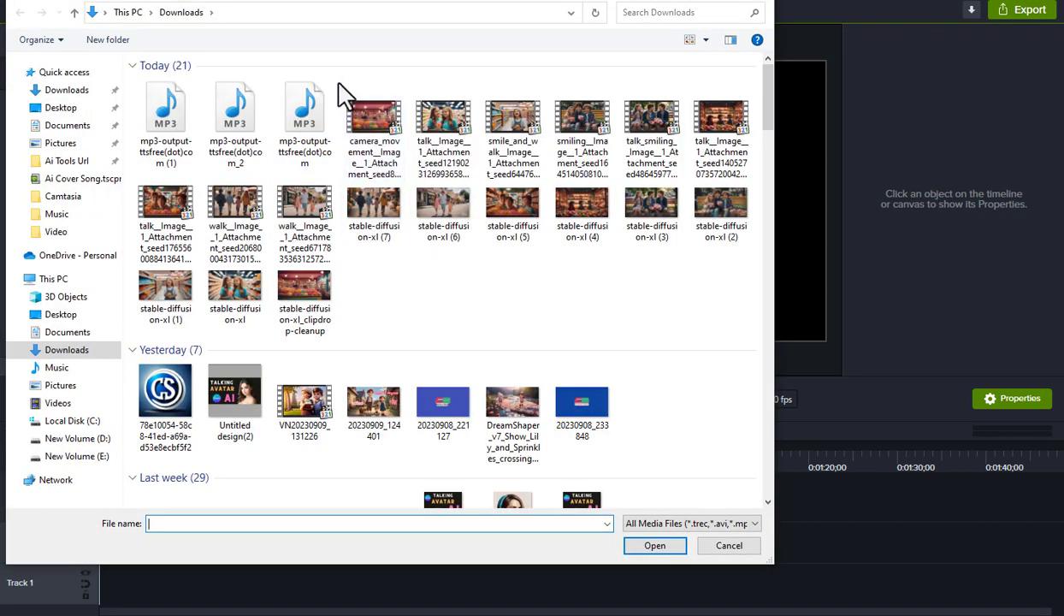
drag(345, 95, 728, 145)
key(Return)
click(115, 360)
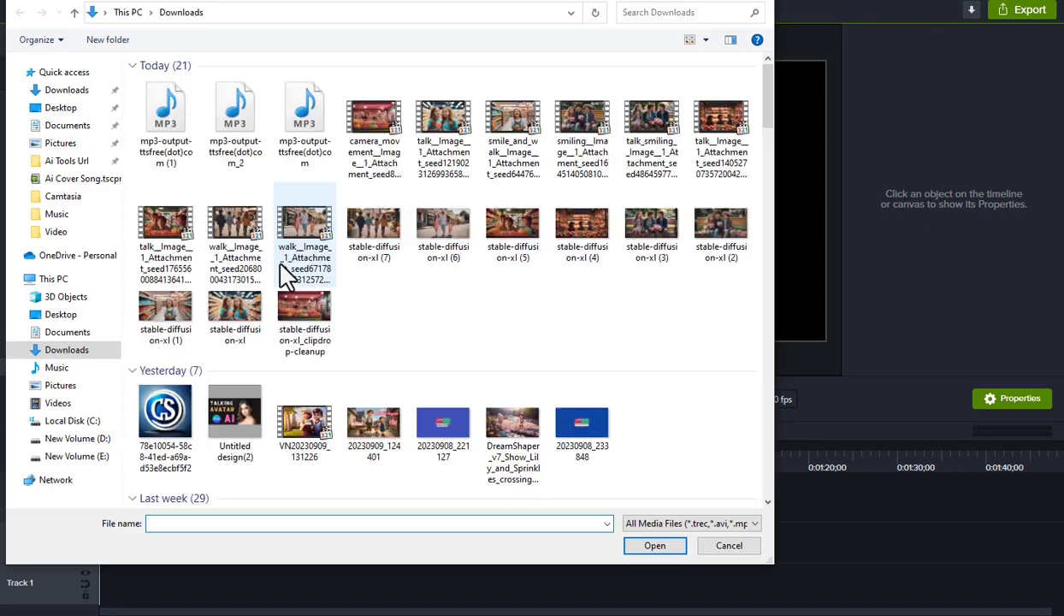
drag(134, 184, 288, 237)
key(Return)
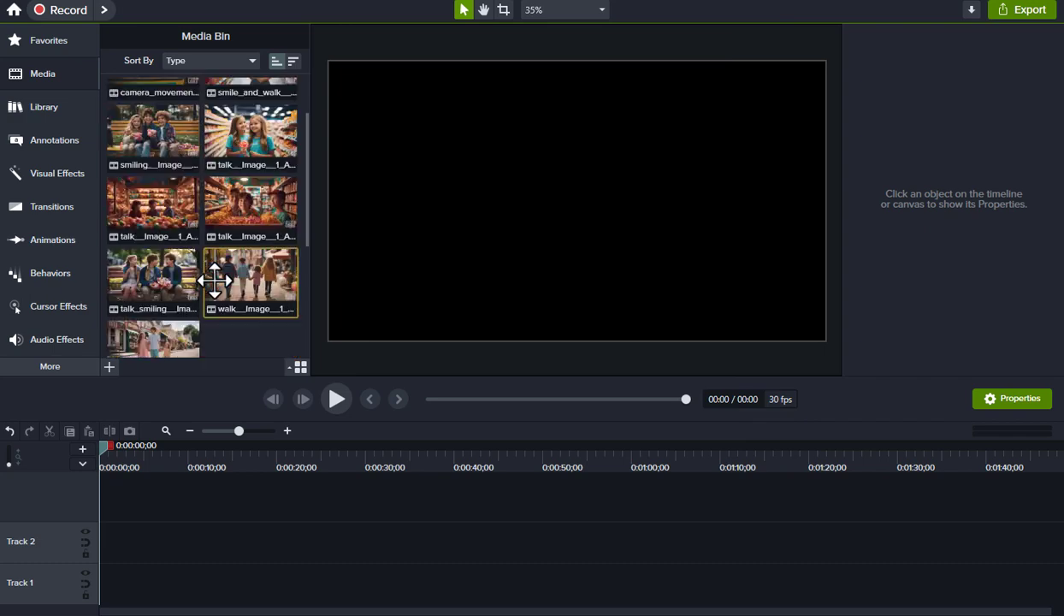
- Lay the nine candy-shop clips in sequence on the timeline and move them to Track 2
drag(152, 137, 116, 582)
drag(250, 137, 150, 582)
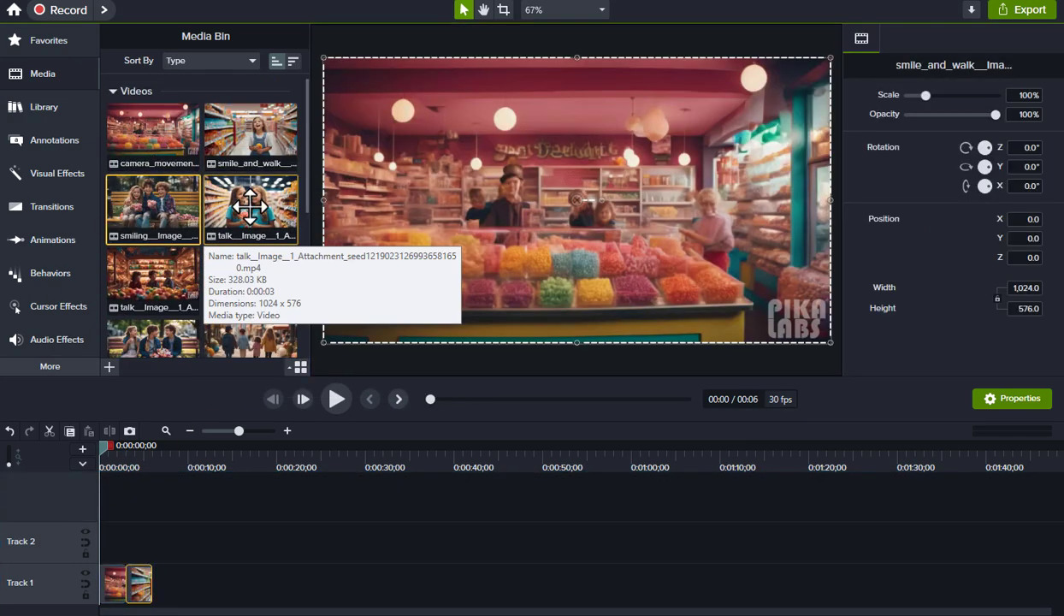
drag(250, 210, 165, 542)
click(141, 588)
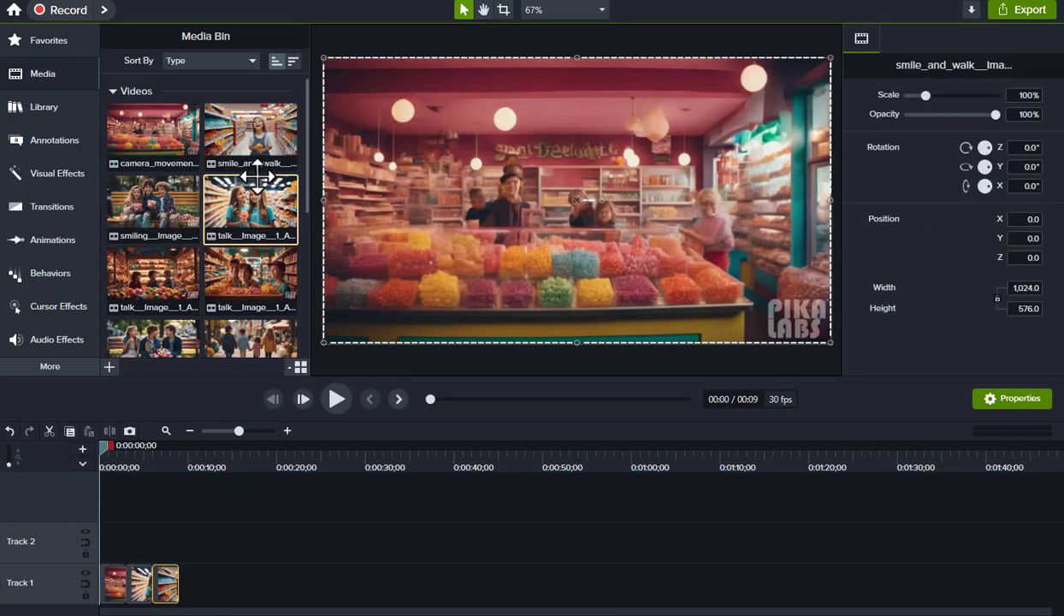
drag(257, 175, 176, 582)
scroll(158, 291, down, 1)
click(154, 257)
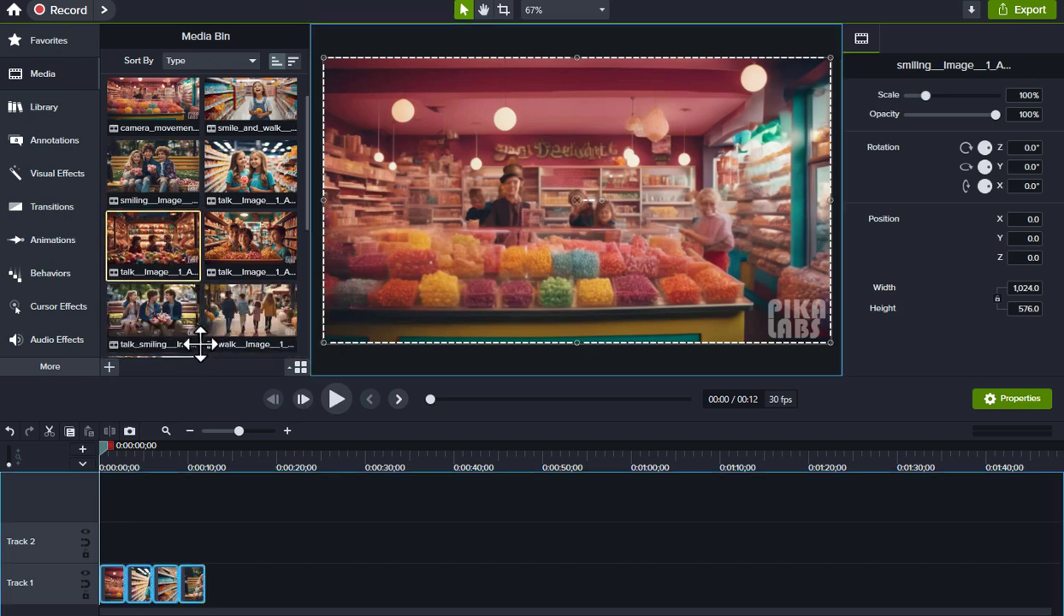
drag(199, 344, 221, 582)
scroll(158, 290, down, 1)
drag(249, 210, 247, 582)
drag(147, 276, 272, 581)
drag(250, 283, 298, 582)
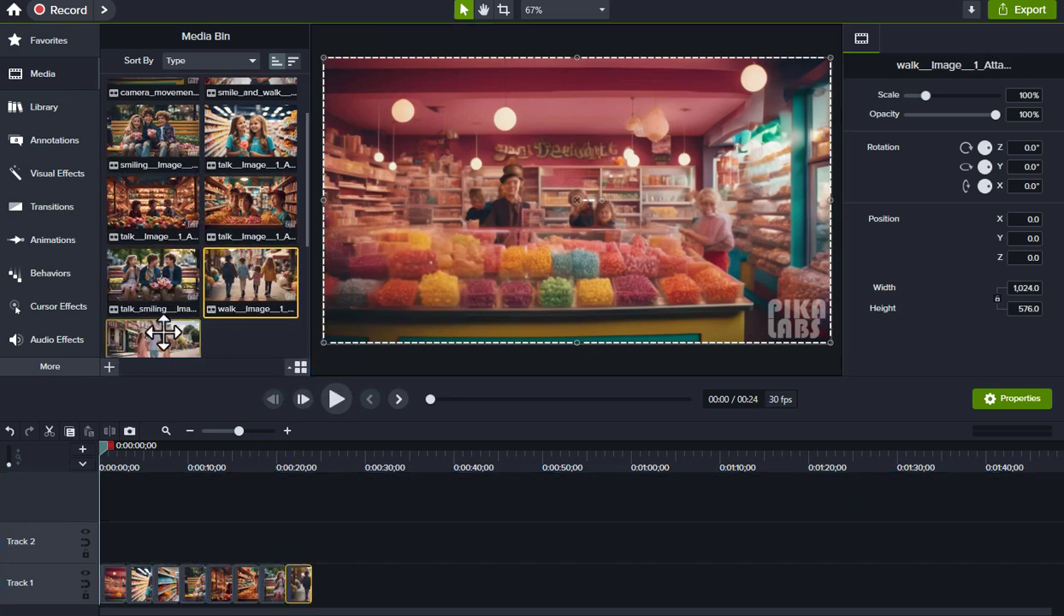
drag(163, 334, 437, 569)
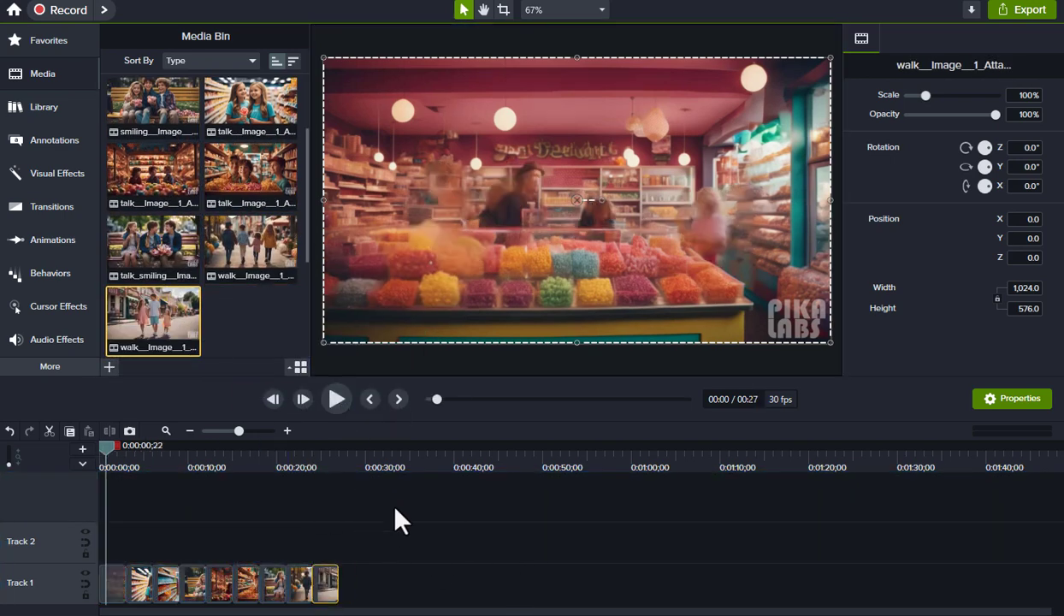
drag(397, 517, 143, 558)
scroll(244, 336, down, 3)
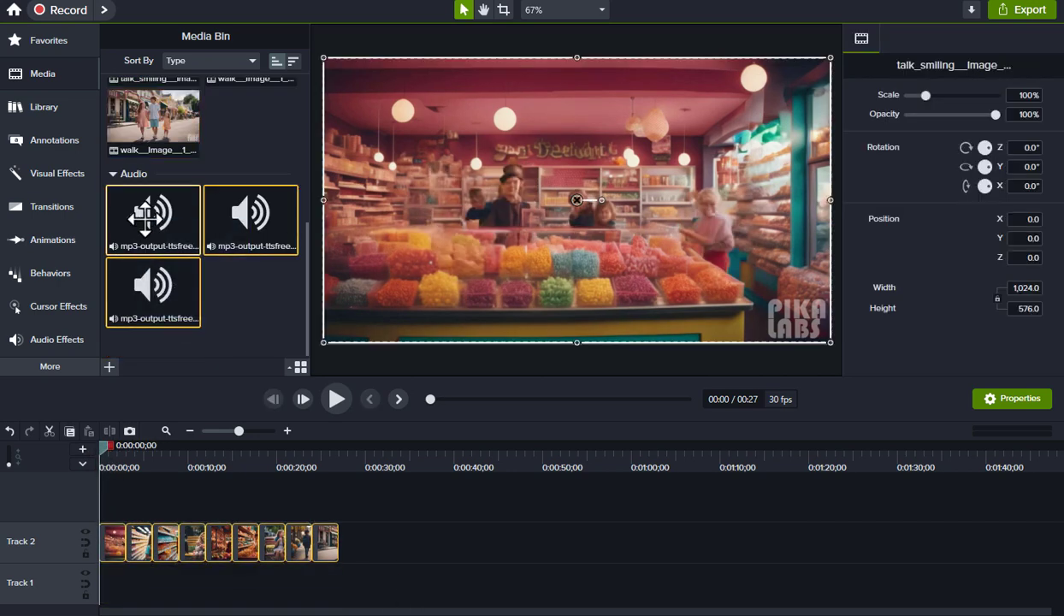
- Put an MP3 voiceover on Track 1 and slow the Track 2 clips to 0.50x with Clip Speed
drag(157, 291, 392, 582)
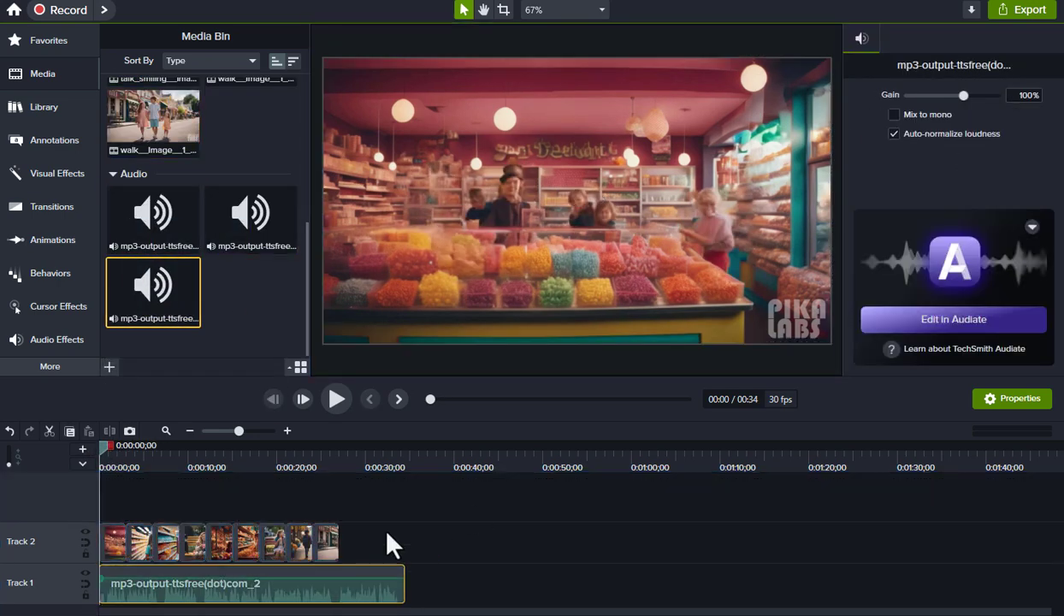
click(57, 174)
drag(254, 180, 205, 552)
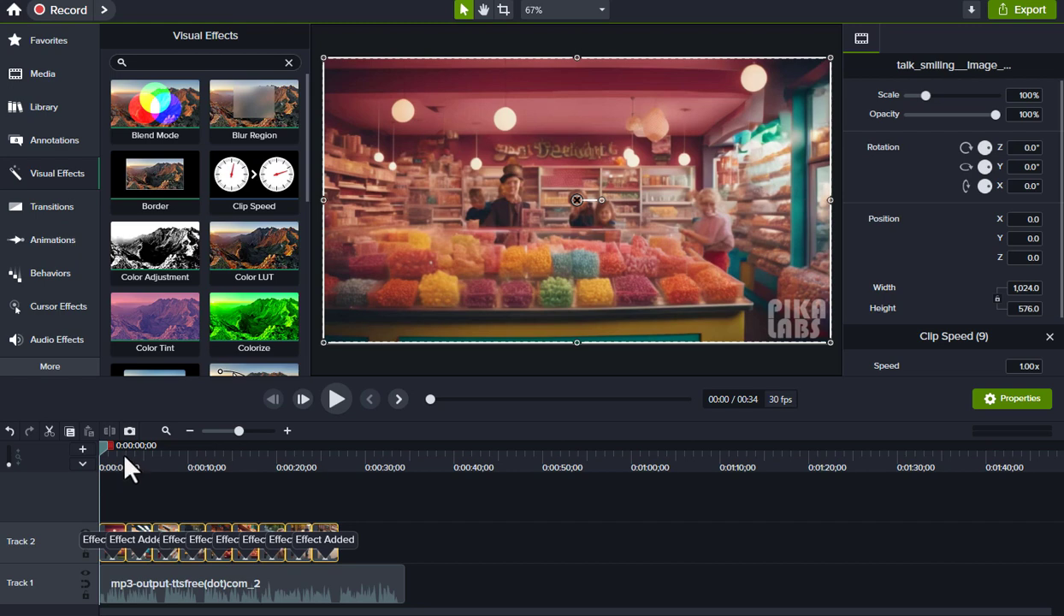
scroll(1014, 295, down, 2)
click(1014, 295)
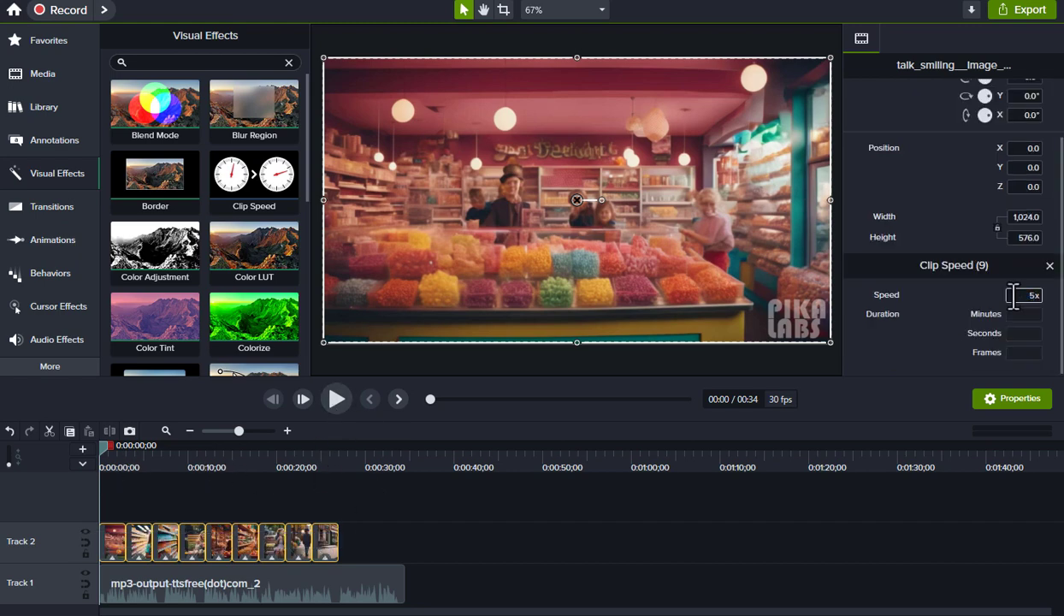
text(0.5)
key(Return)
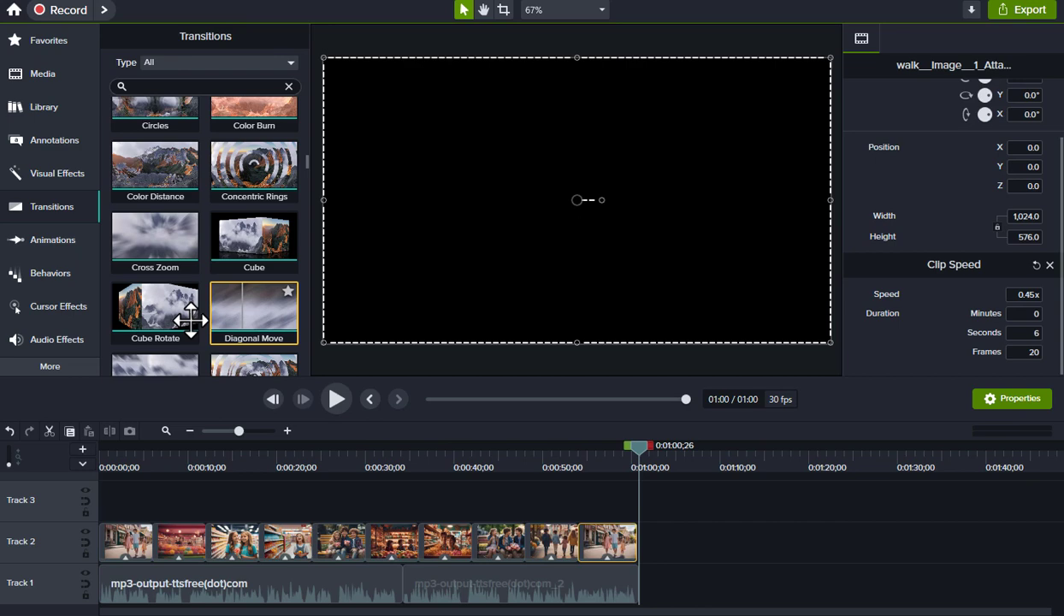
- Add a Multiply Blend transition between the first two clips and preview it
scroll(190, 329, down, 3)
scroll(190, 319, down, 5)
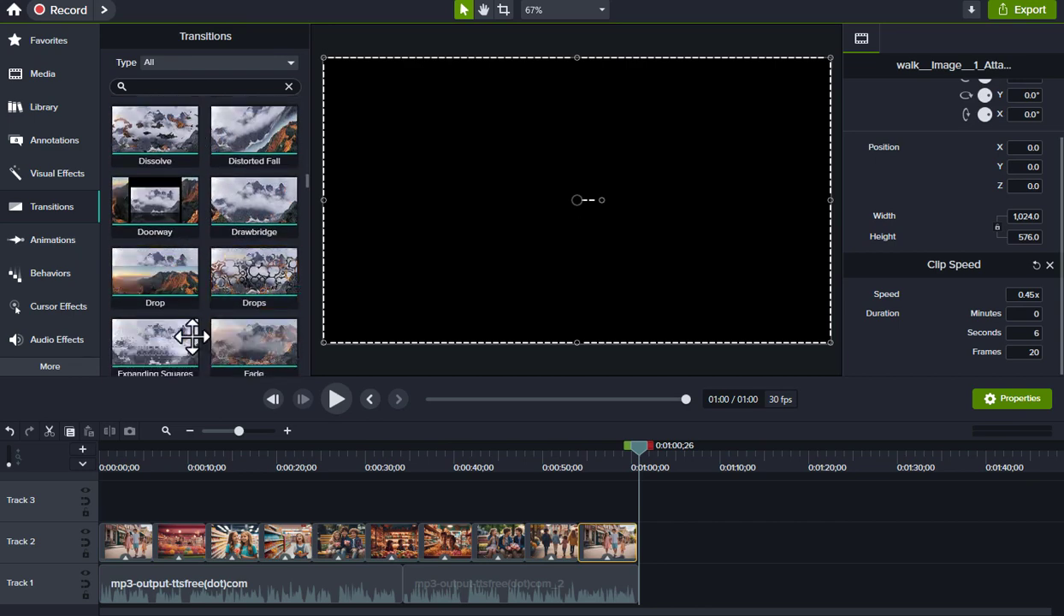
scroll(190, 336, down, 2)
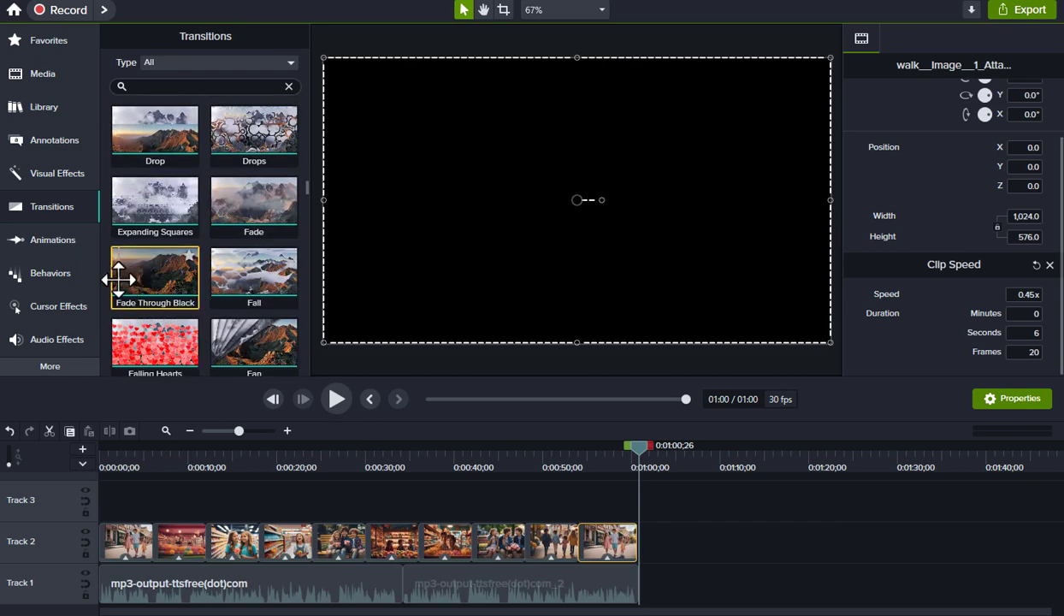
scroll(214, 321, down, 3)
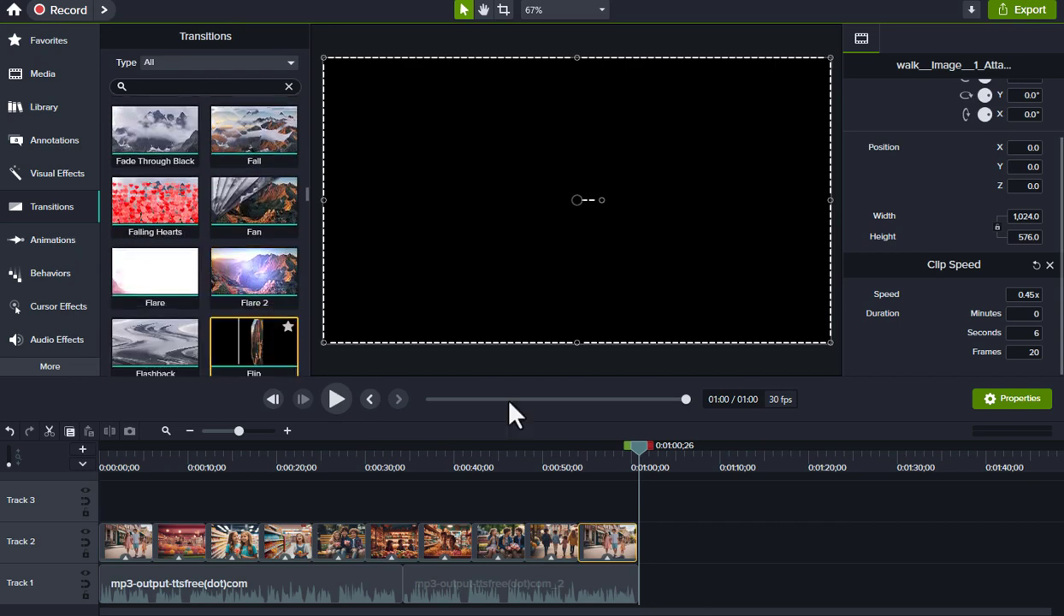
scroll(249, 325, down, 5)
drag(250, 325, 171, 535)
click(139, 445)
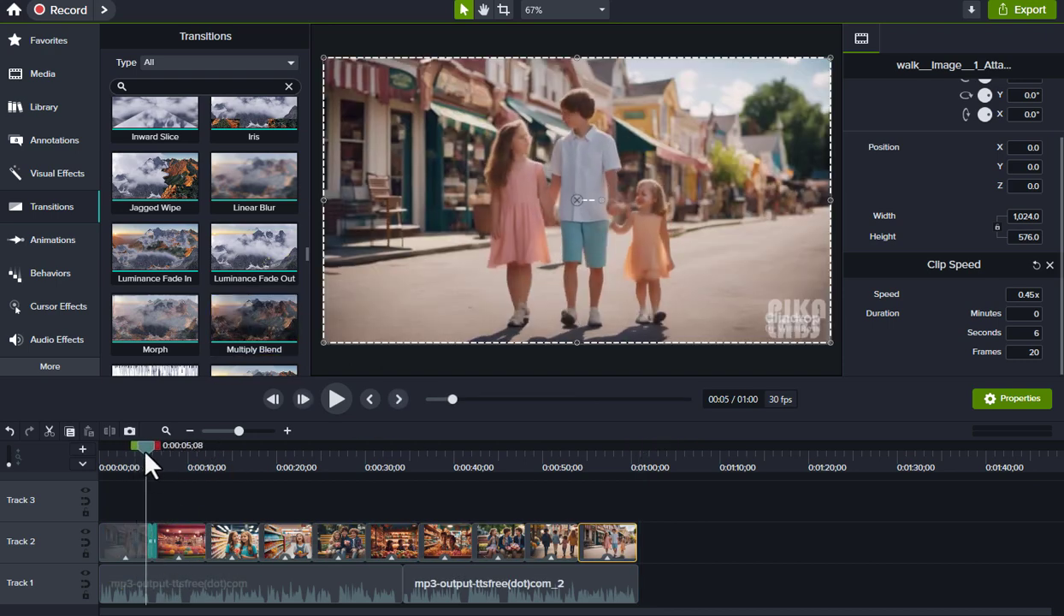
click(336, 399)
click(337, 398)
- Add Multiply Blend transitions between the remaining Track 2 clips
scroll(247, 316, down, 1)
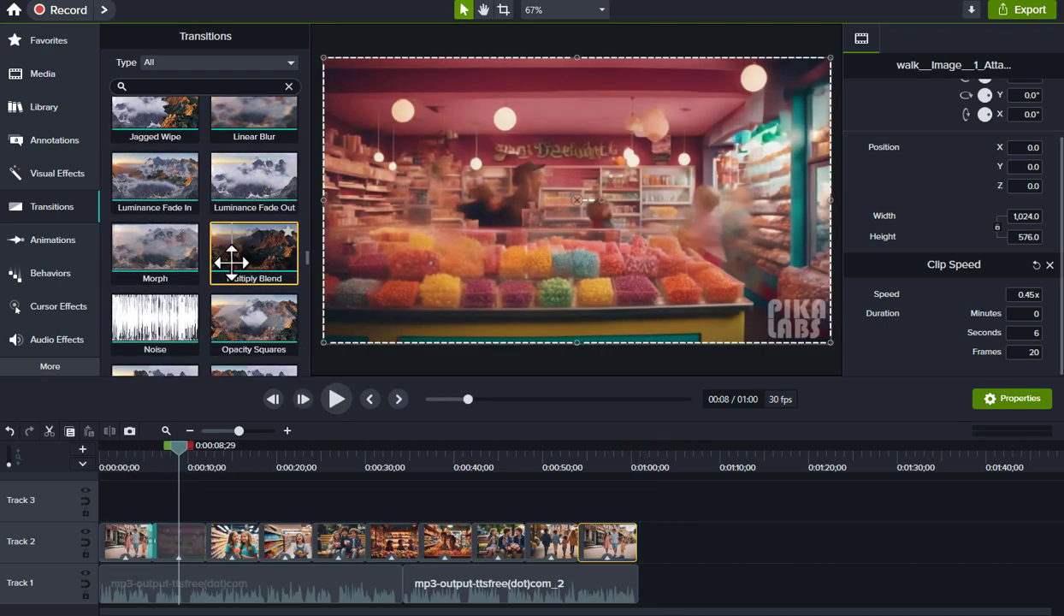
drag(240, 272, 430, 572)
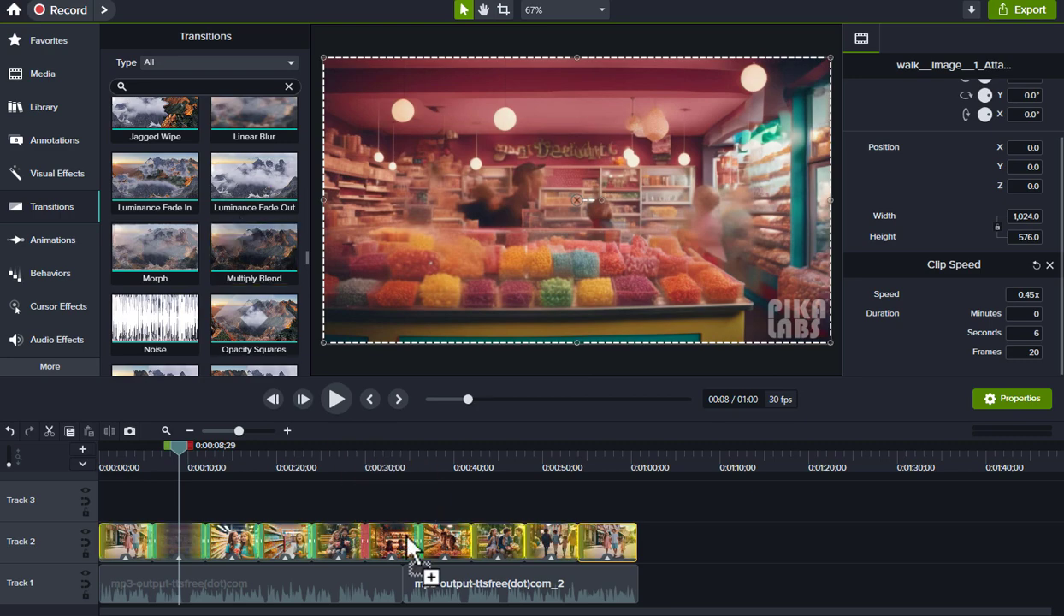
drag(281, 268, 557, 484)
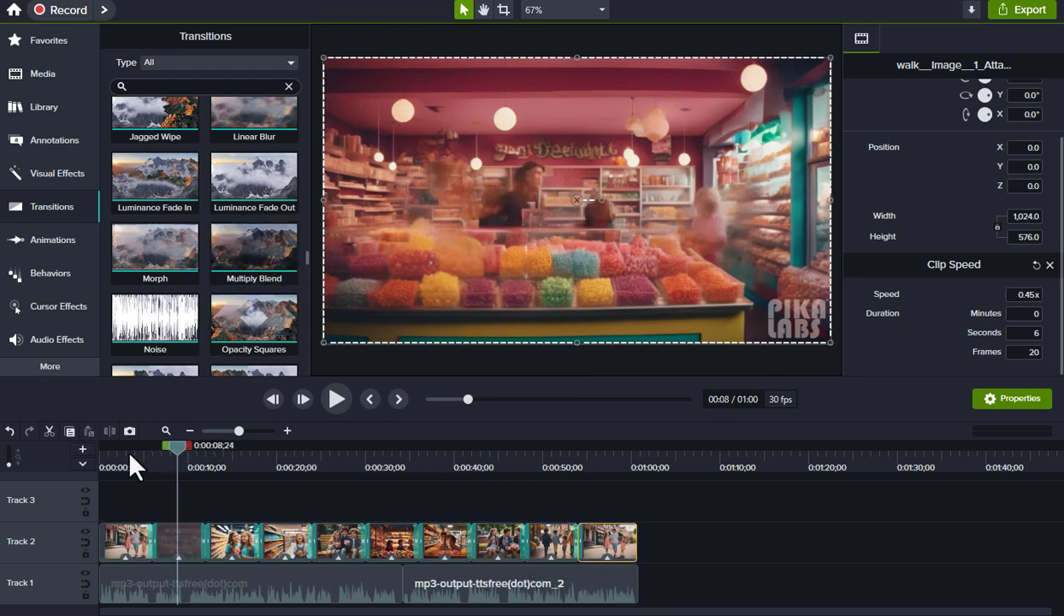